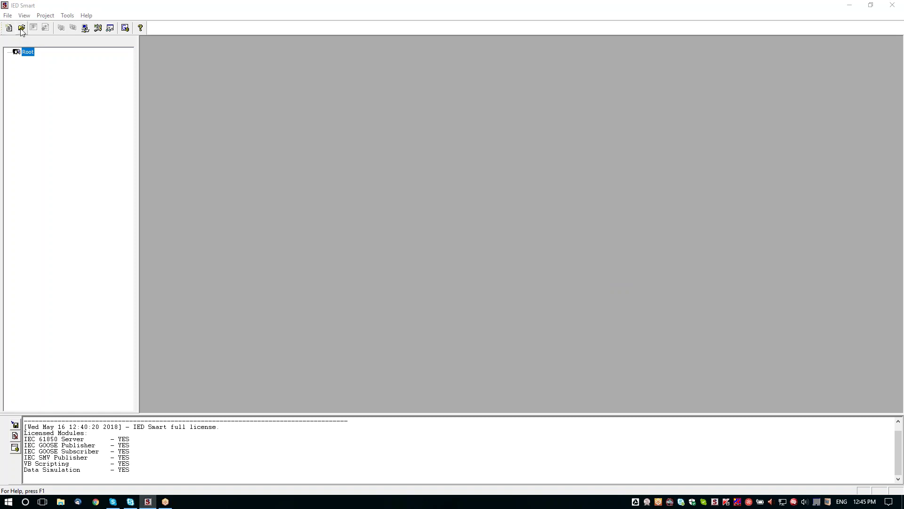
Open Example.spjt from IED Smart's Sample Projects > Example folder.
left_click(8, 15)
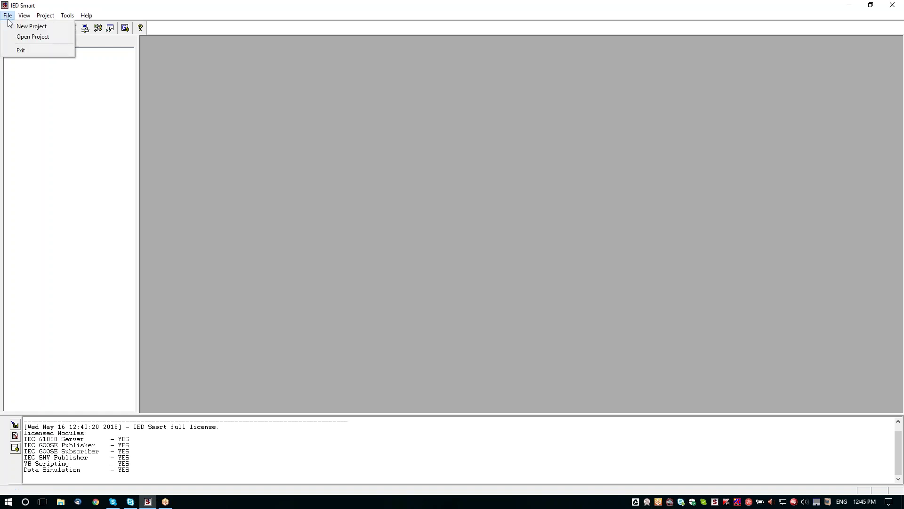
left_click(35, 38)
left_click(67, 15)
left_click(91, 6)
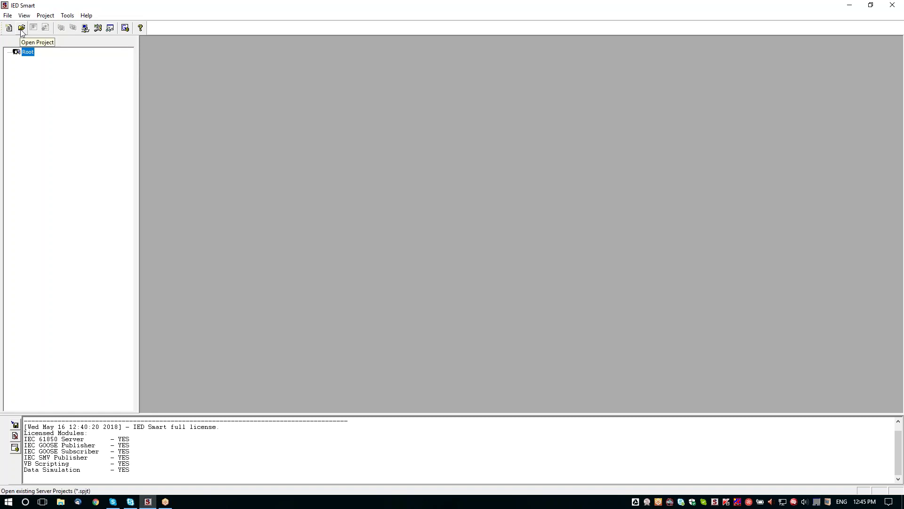
left_click(22, 28)
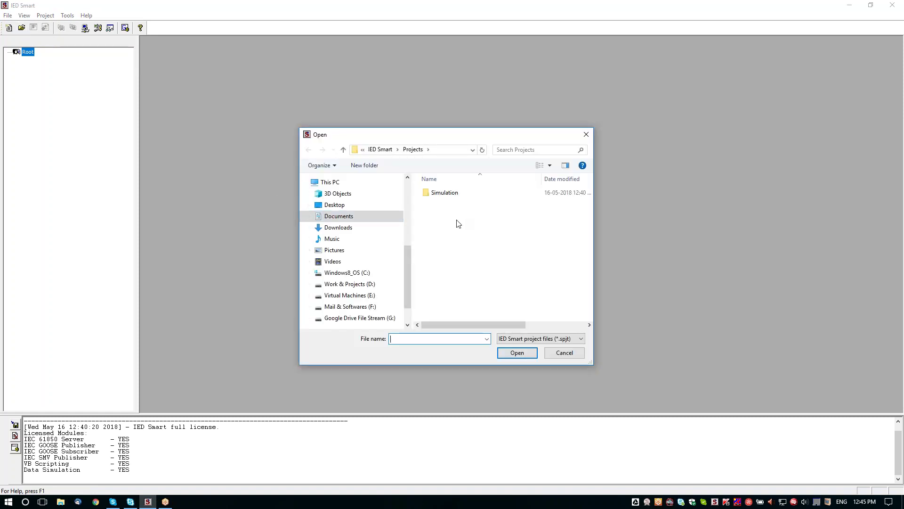
left_click(381, 149)
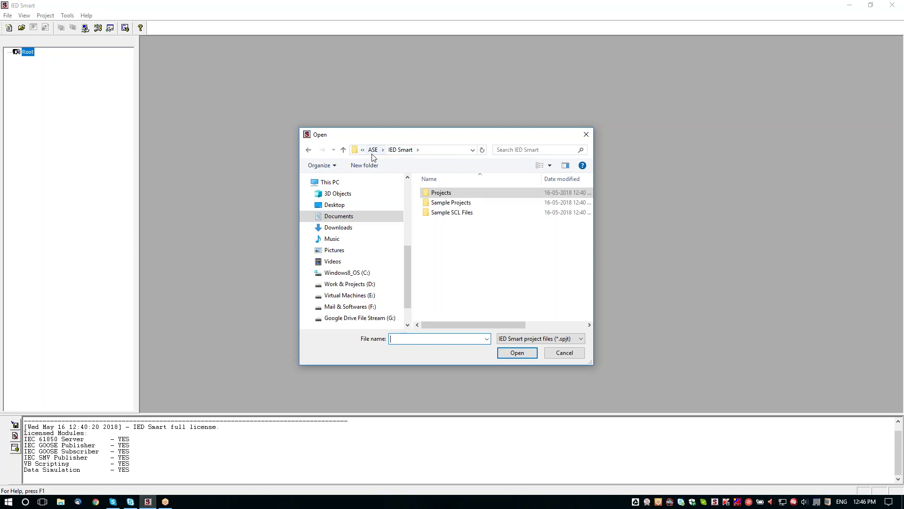
double_click(443, 204)
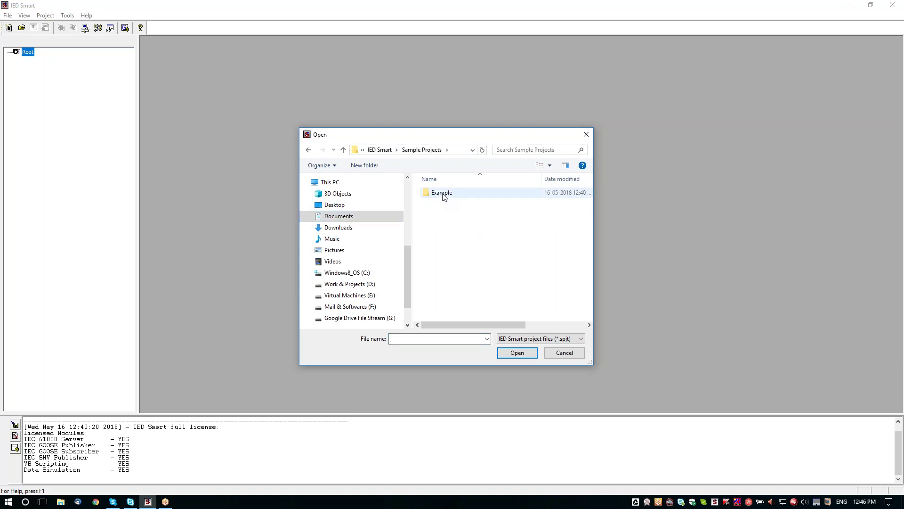
double_click(443, 194)
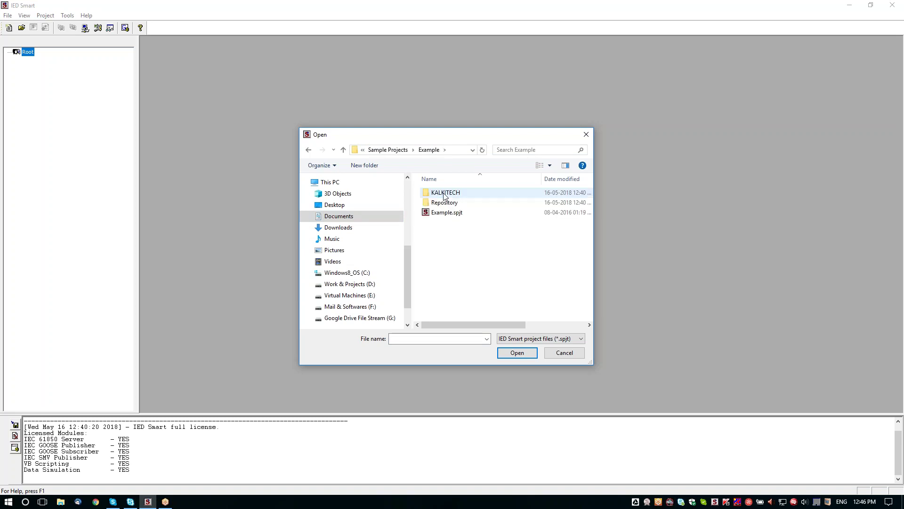
left_click(451, 215)
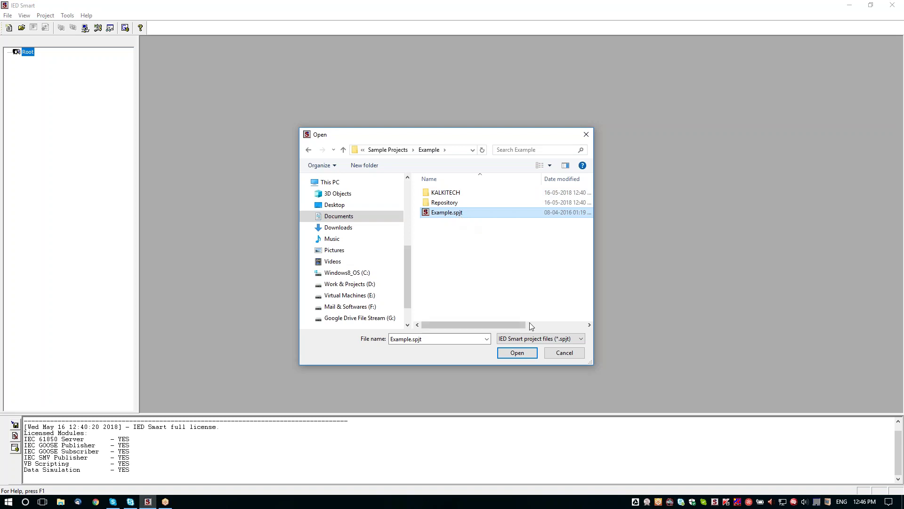
left_click(517, 353)
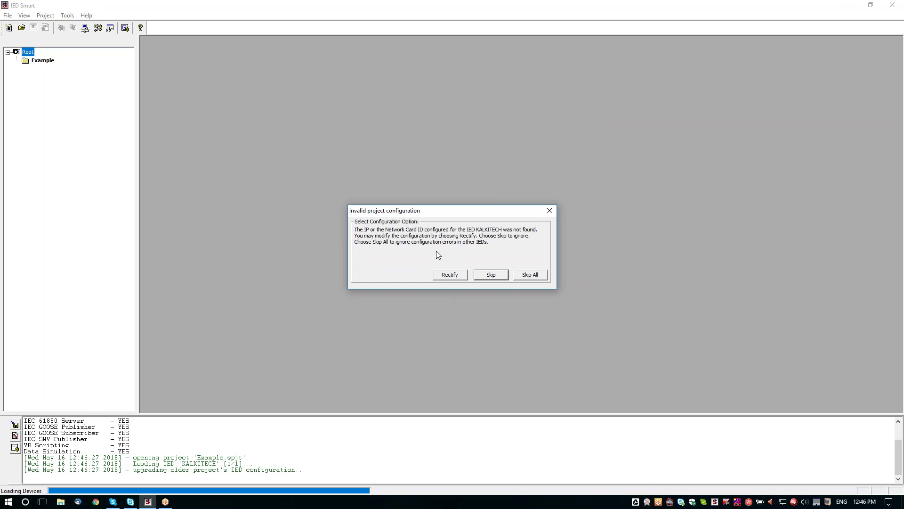
Rectify the KALKITECH network settings, keeping the loopback adapter and IP 10.0.0.1.
left_click(447, 276)
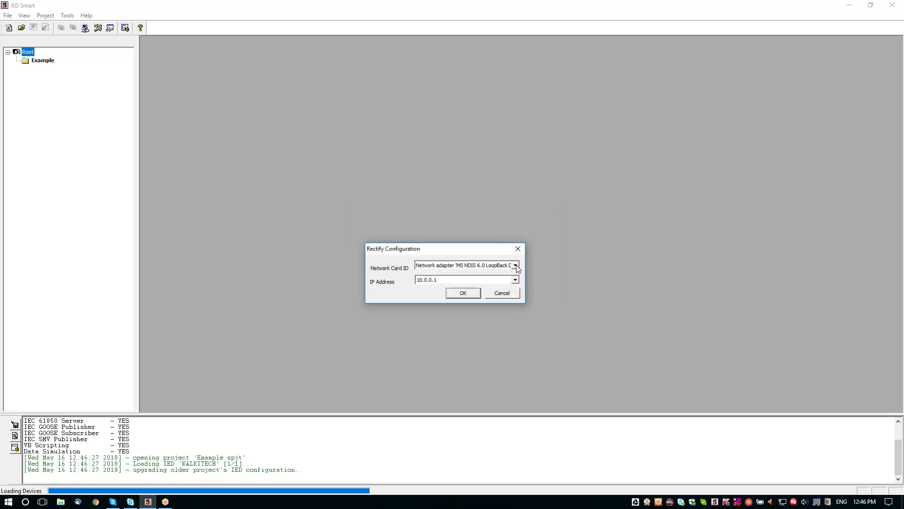
left_click(515, 266)
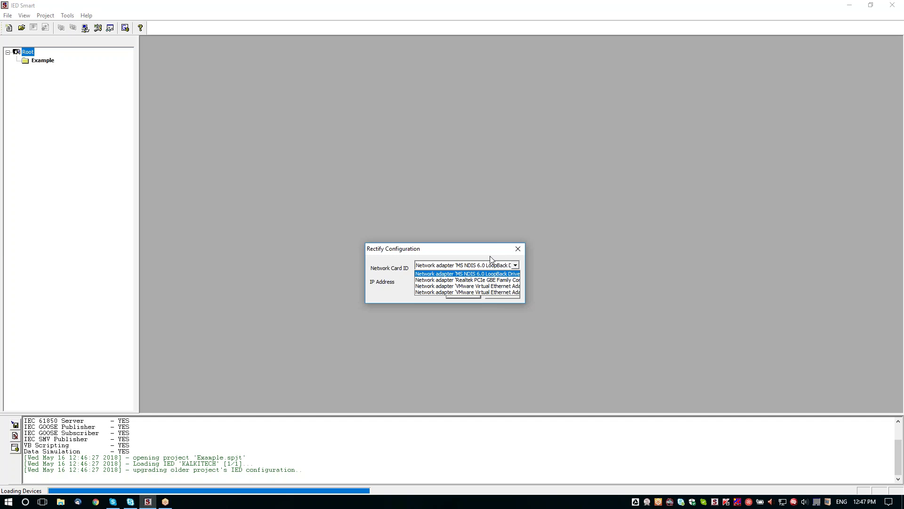
left_click(490, 257)
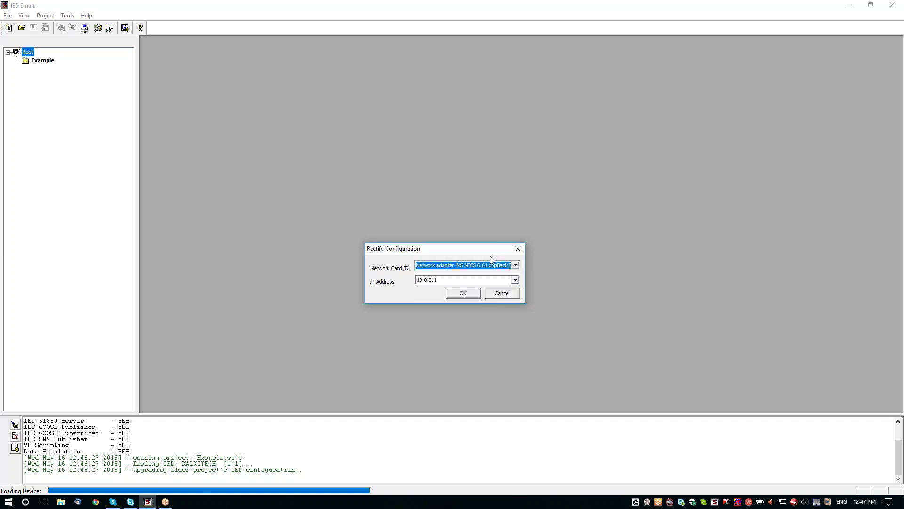
left_click(516, 281)
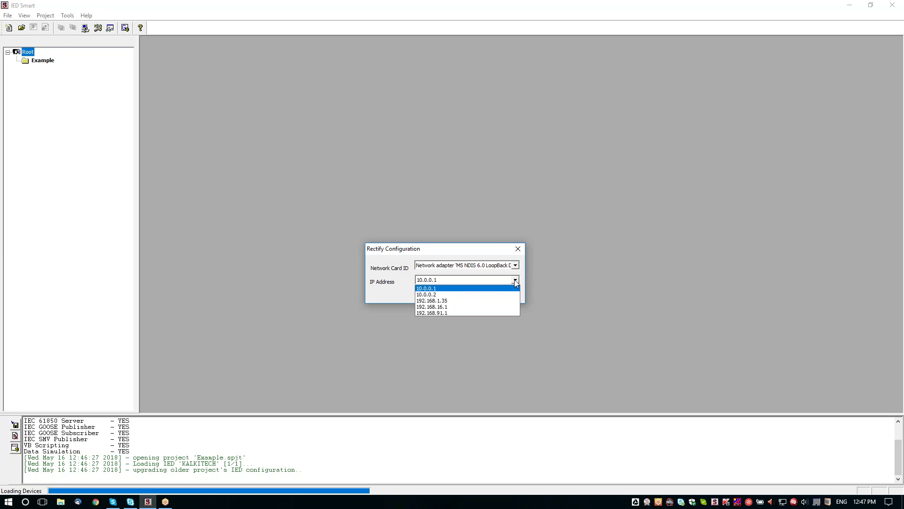
left_click(499, 250)
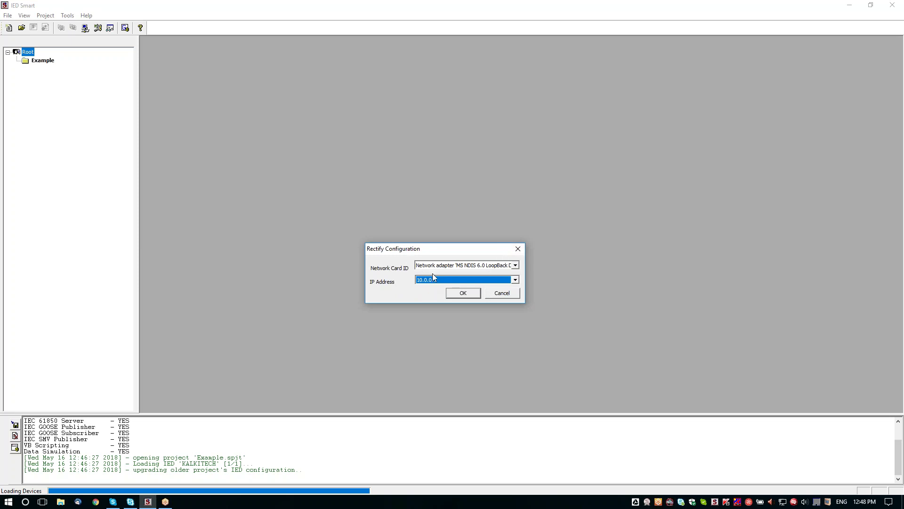
Accept the corrected network settings, then expand KALKITECH1's logical nodes, DataSets, Scripts and Simulation.
left_click(463, 293)
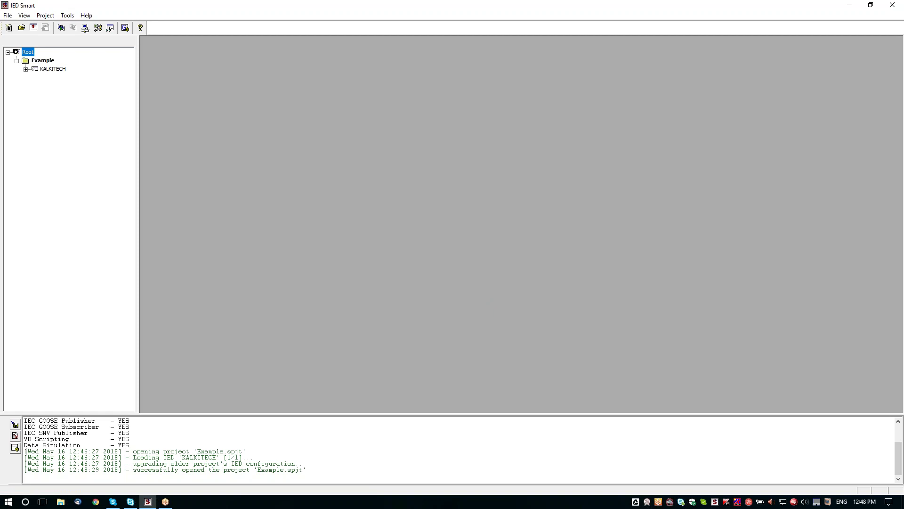
left_click_drag(24, 451, 315, 471)
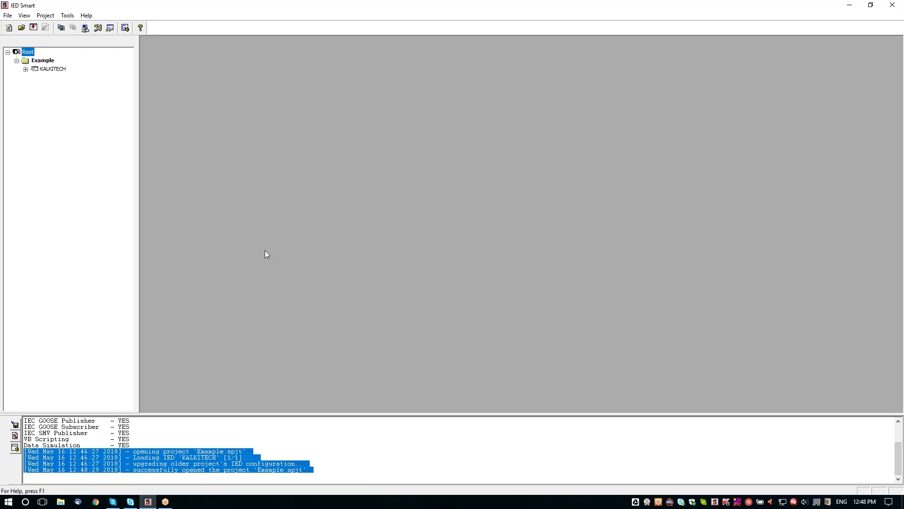
left_click(26, 69)
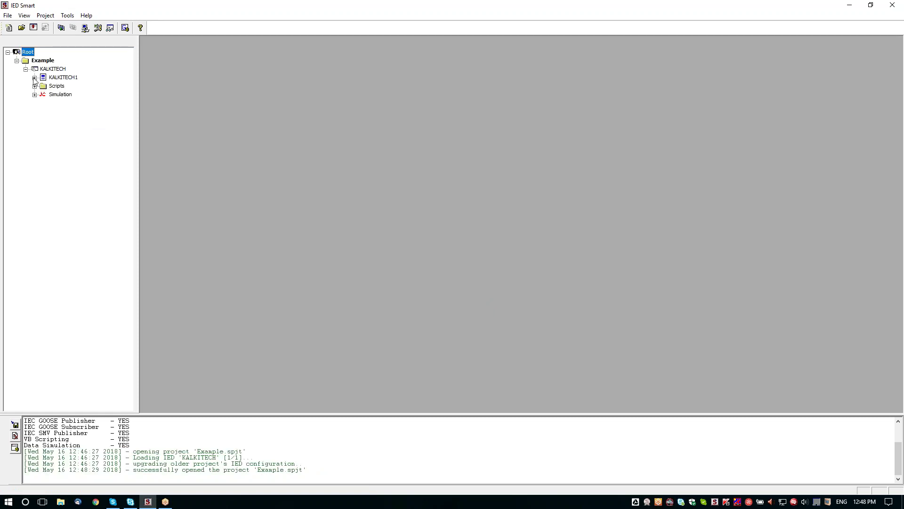
left_click(34, 77)
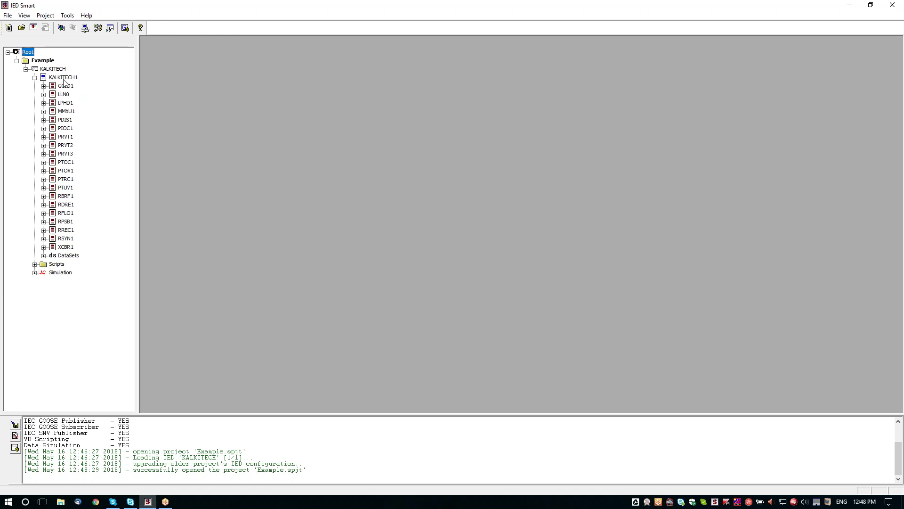
left_click(63, 78)
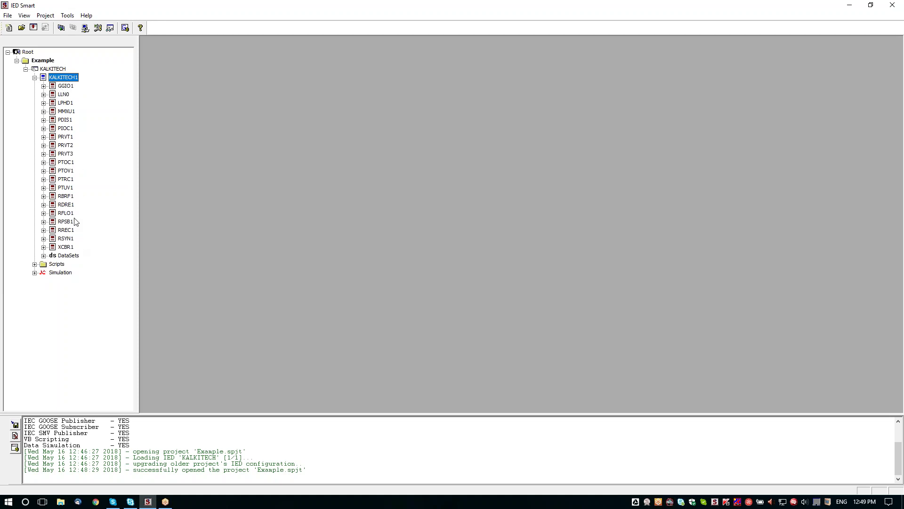
left_click(43, 255)
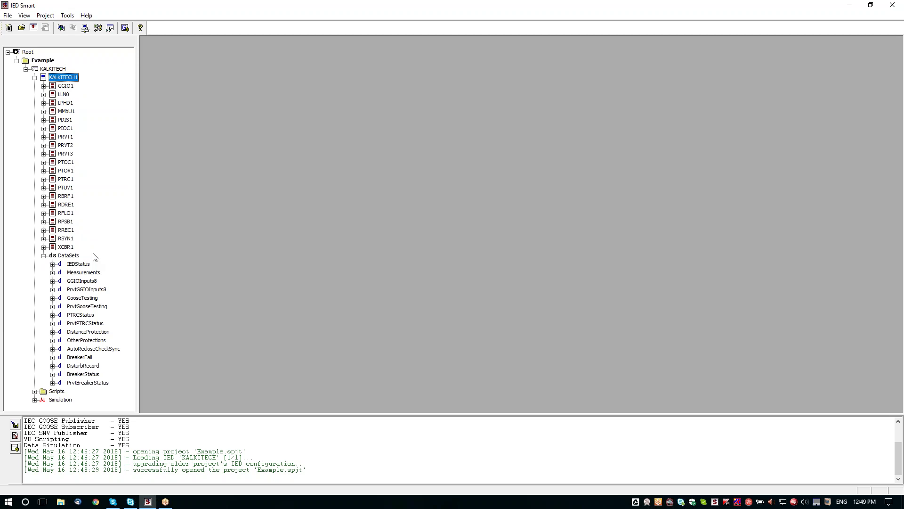
left_click(35, 392)
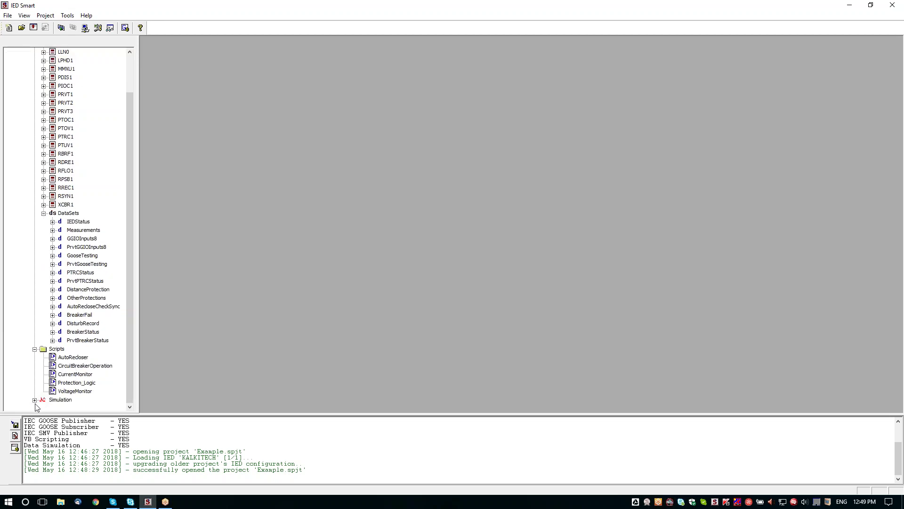
left_click(35, 399)
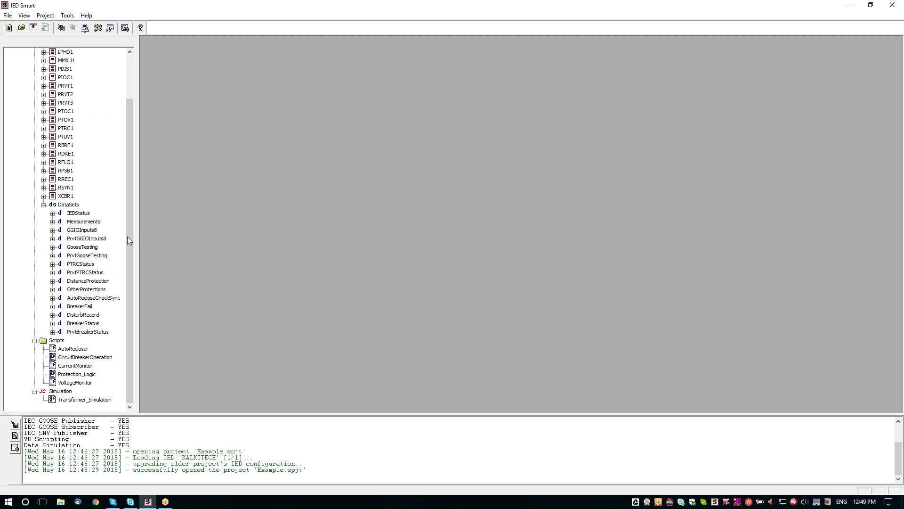
left_click_drag(128, 237, 129, 188)
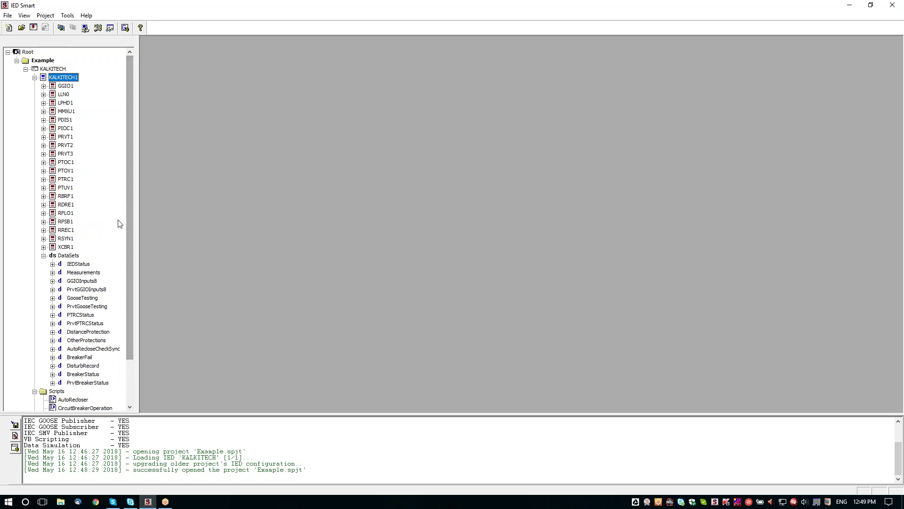
Choose View/Edit Configuration from the KALKITECH IED's context menu.
right_click(46, 70)
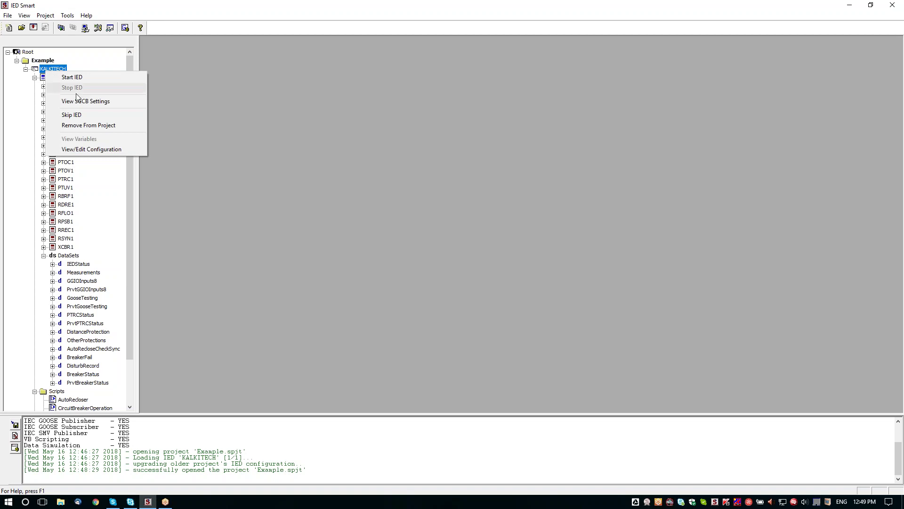
left_click(87, 151)
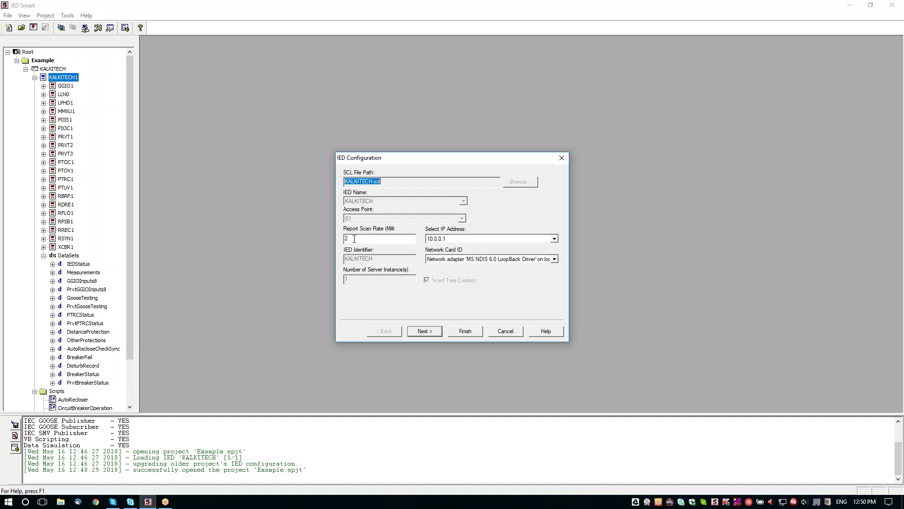
Confirm the report scan rate of 2 and proceed to the Advanced settings page.
left_click(354, 239)
left_click_drag(349, 239, 340, 239)
type("2")
left_click_drag(363, 240, 337, 240)
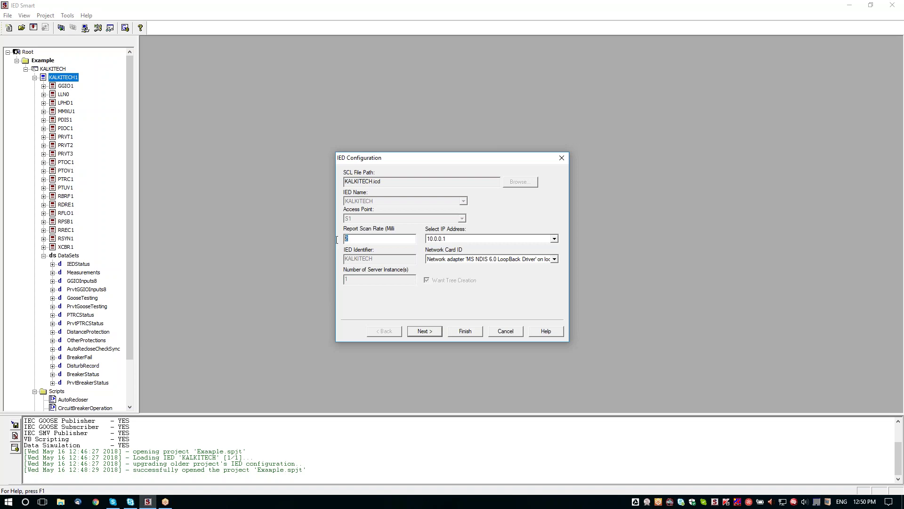
left_click(362, 240)
left_click(425, 331)
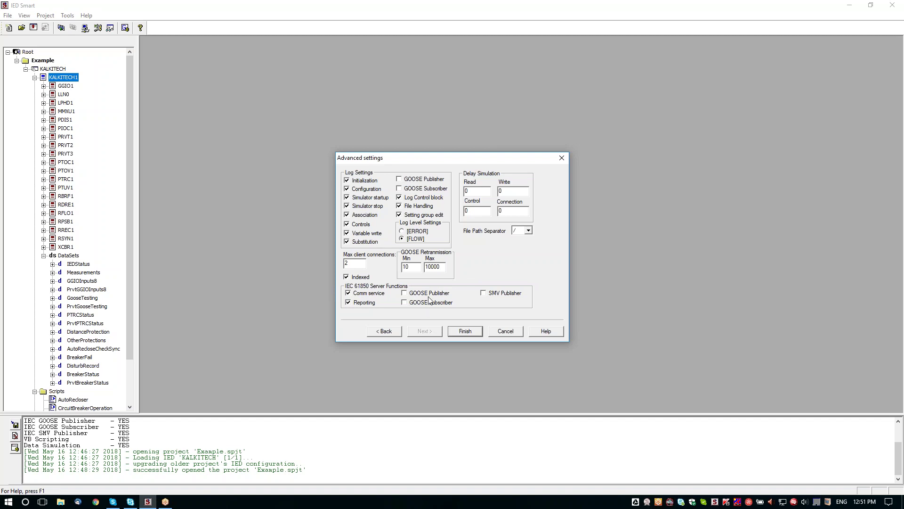
Toggle GOOSE Publisher on and back off, leaving it unchecked.
left_click(404, 293)
left_click(404, 293)
Finish the advanced settings and widen the project tree pane.
left_click(465, 332)
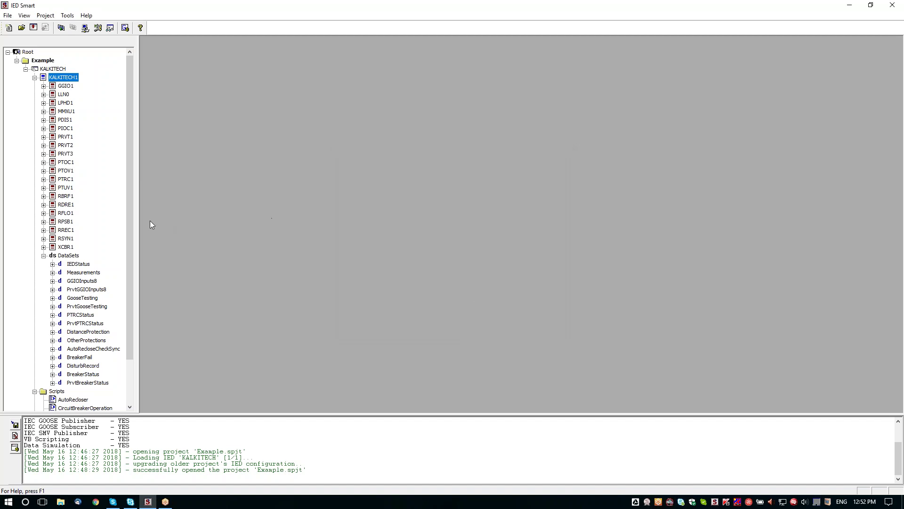
mouse_move(140, 220)
left_mouse_down()
mouse_move(200, 188)
mouse_move(197, 165)
left_mouse_up()
scroll(197, 216, "down", 1)
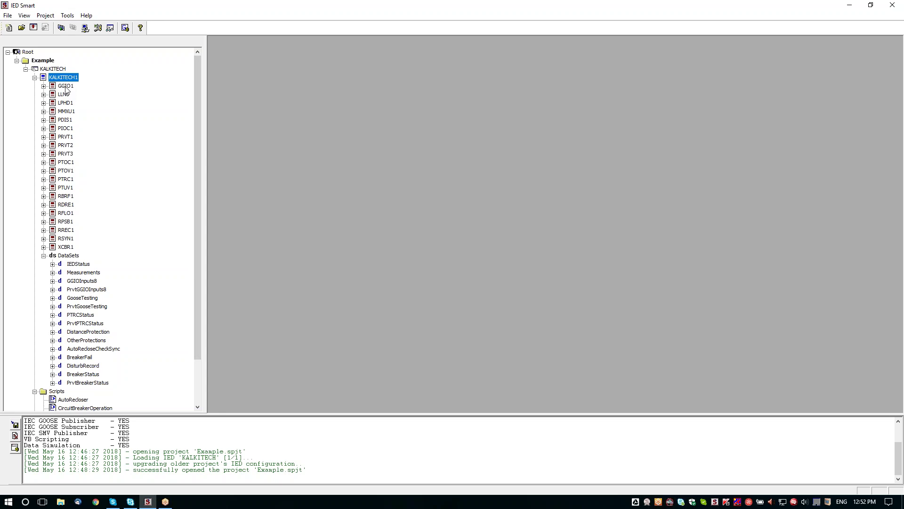
Open GGIO1's variables window, maximize it and enlarge the 61850 Variables pane.
double_click(65, 86)
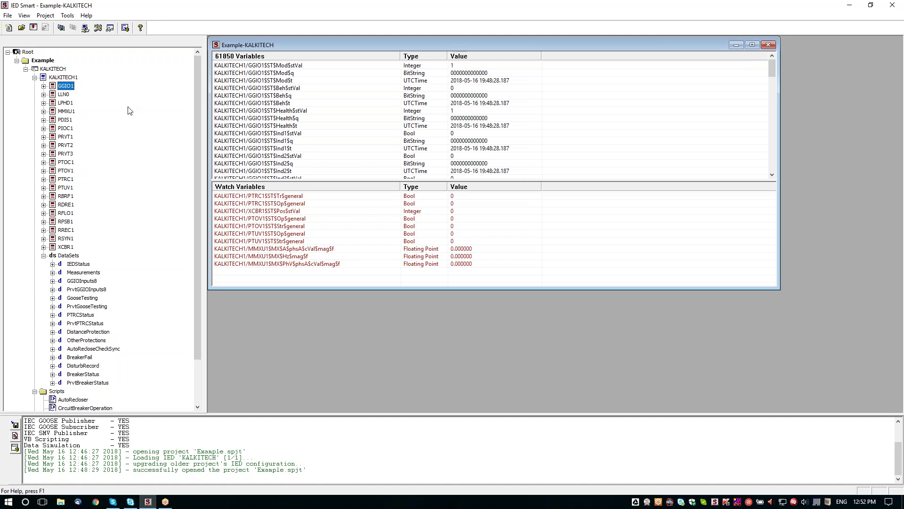
left_click(752, 45)
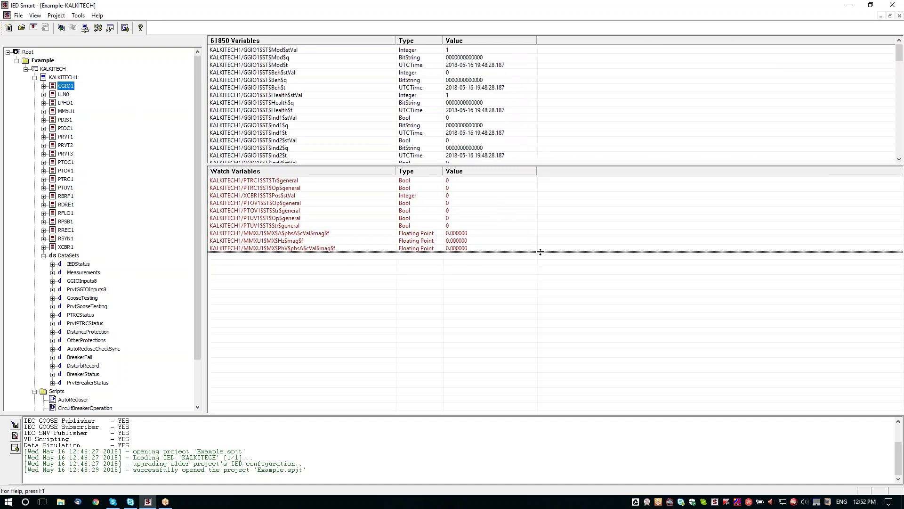
left_click_drag(528, 164, 528, 252)
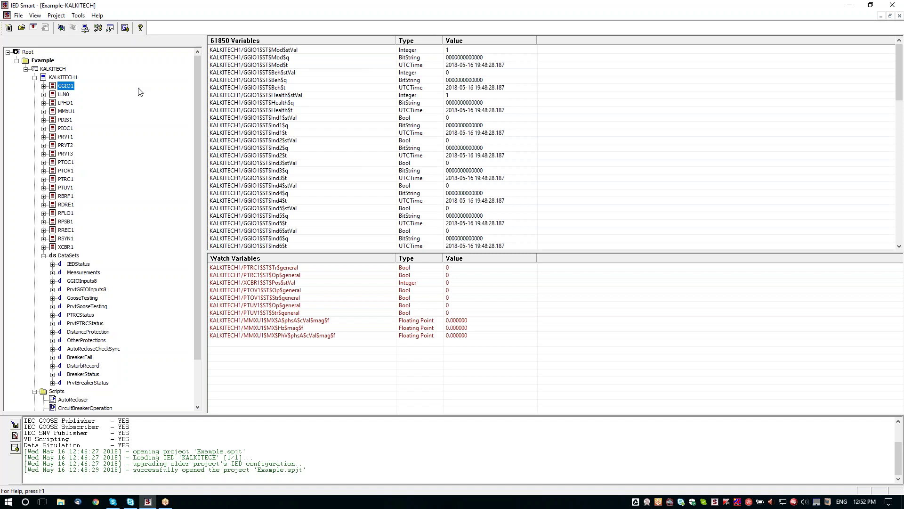
Expand GGIO1's ST group and browse the Ind1, Ind2 and Ind3 variables.
left_click(43, 86)
left_click(69, 95)
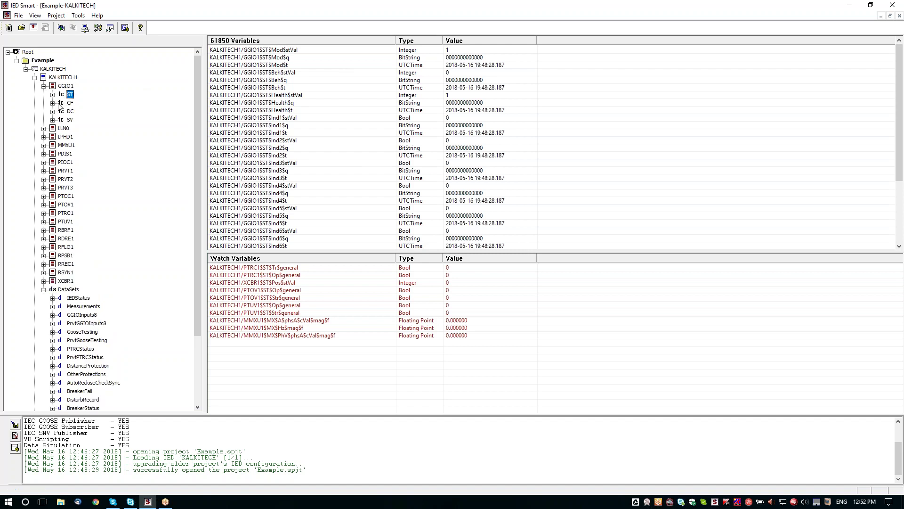
left_click(52, 94)
left_click(81, 128)
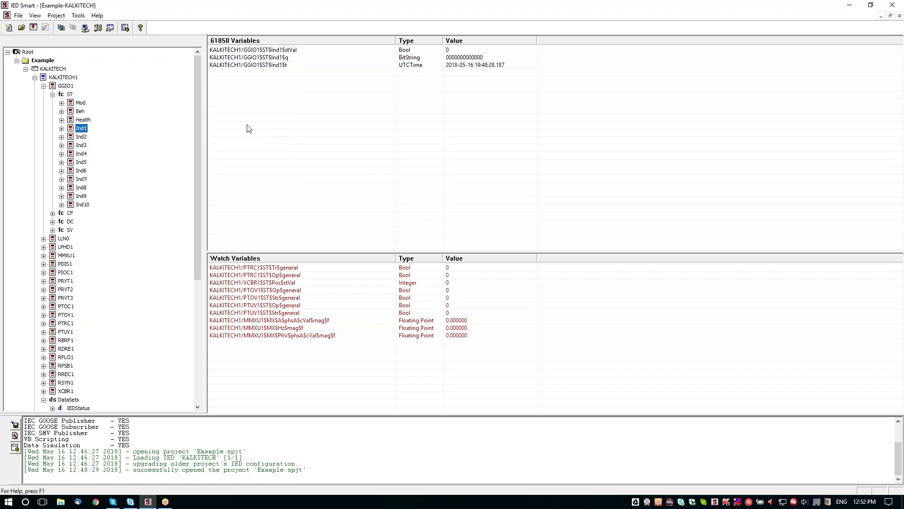
double_click(80, 130)
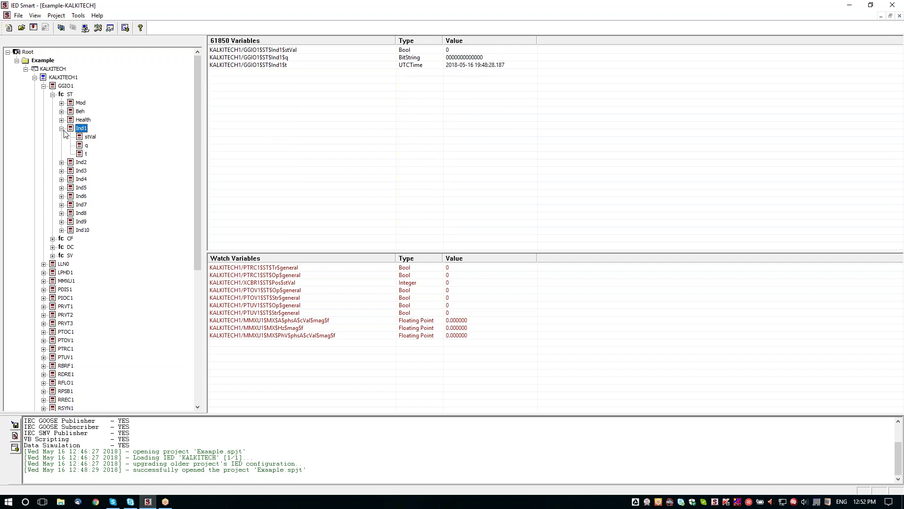
left_click(82, 162)
left_click(82, 171)
Expand MMXU1 and select its ST group to list Mod, Beh and Health.
left_click(66, 281)
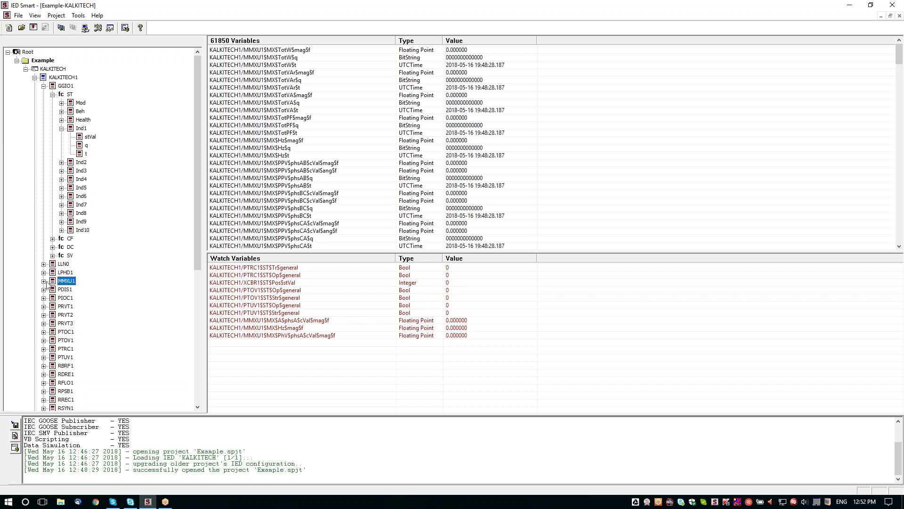
left_click(44, 281)
left_click(52, 298)
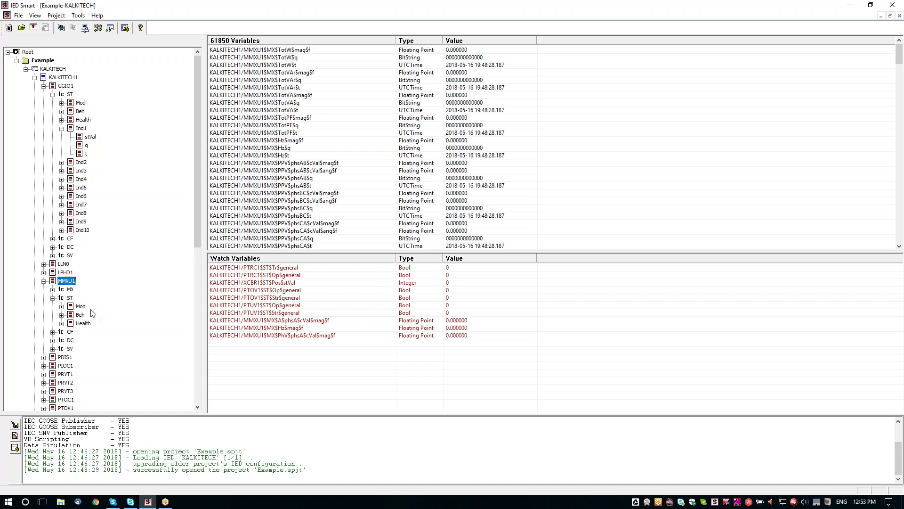
left_click(71, 289)
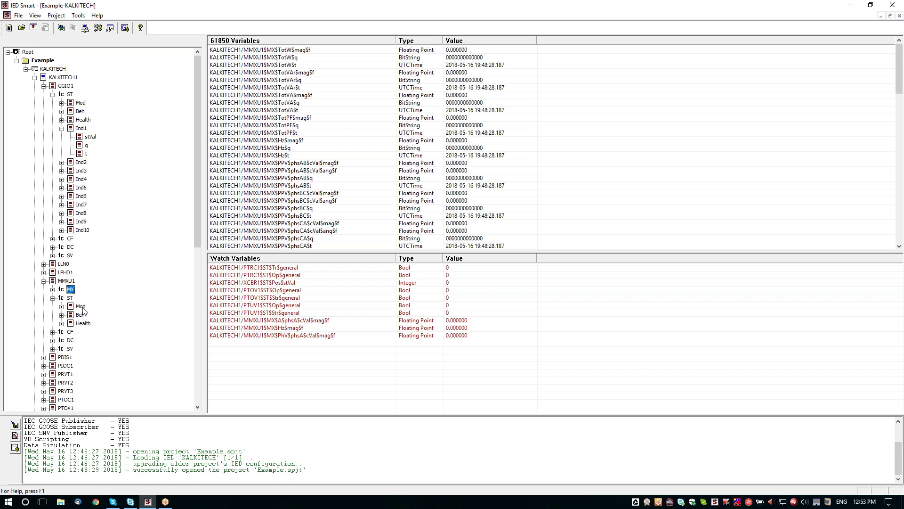
left_click(69, 298)
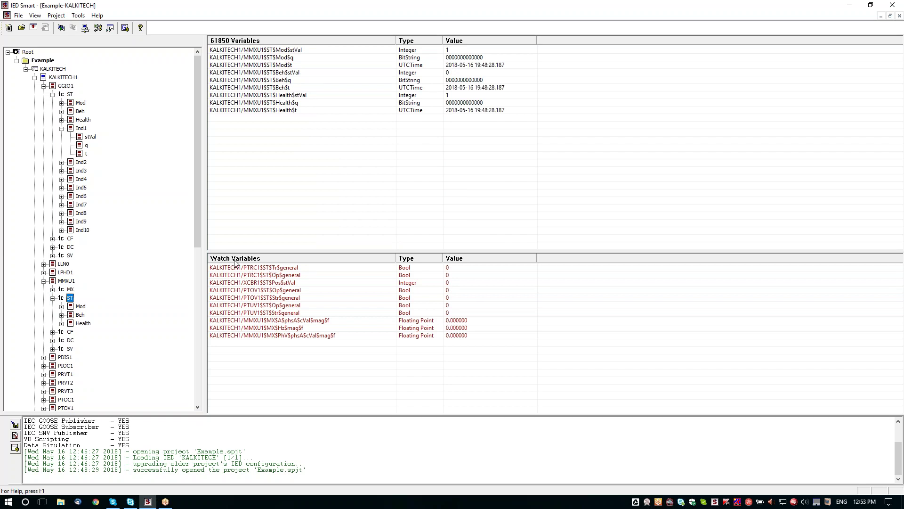
right_click(269, 110)
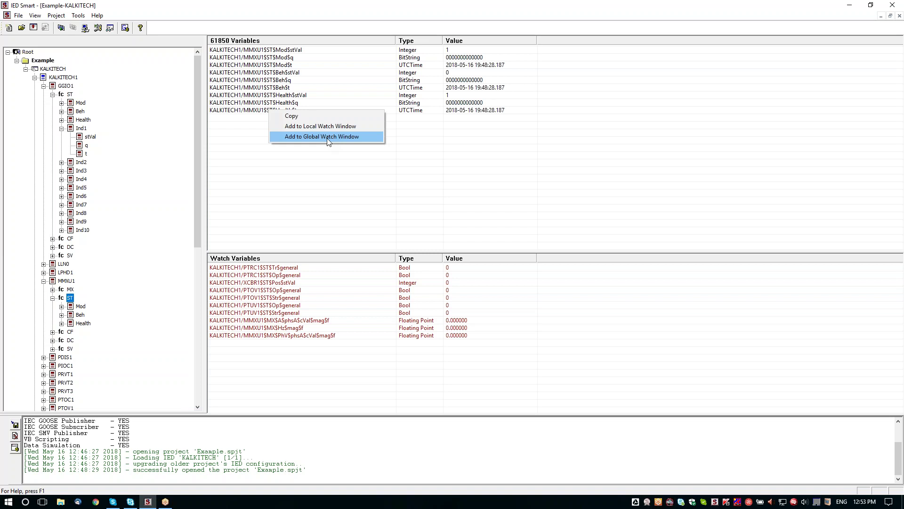
left_click(315, 20)
left_click_drag(200, 197, 200, 341)
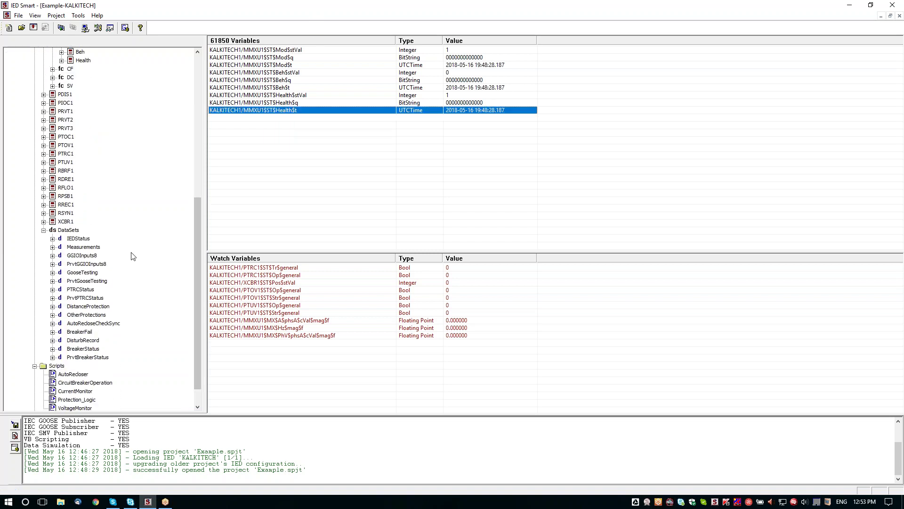
Expand the IEDStatus and Measurements datasets to reveal their LLN0, LPHD and MMXU1 members.
left_click(53, 239)
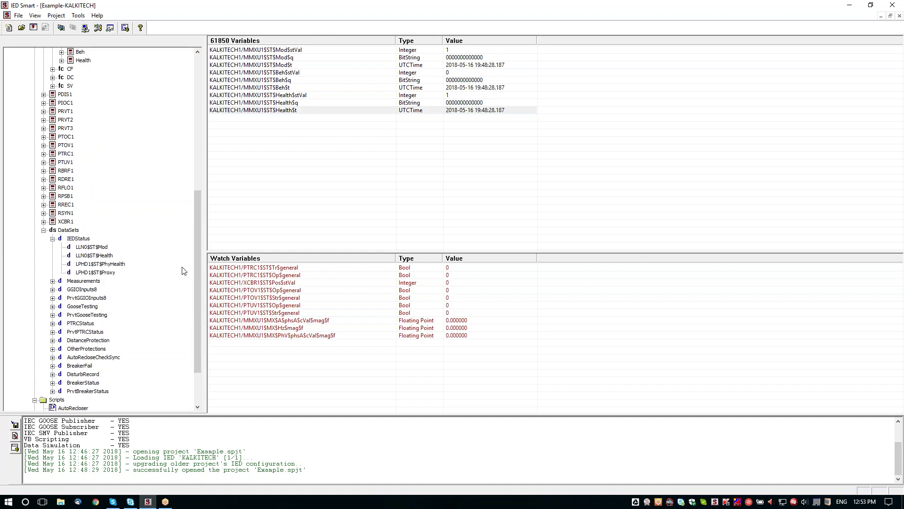
left_click_drag(195, 263, 198, 291)
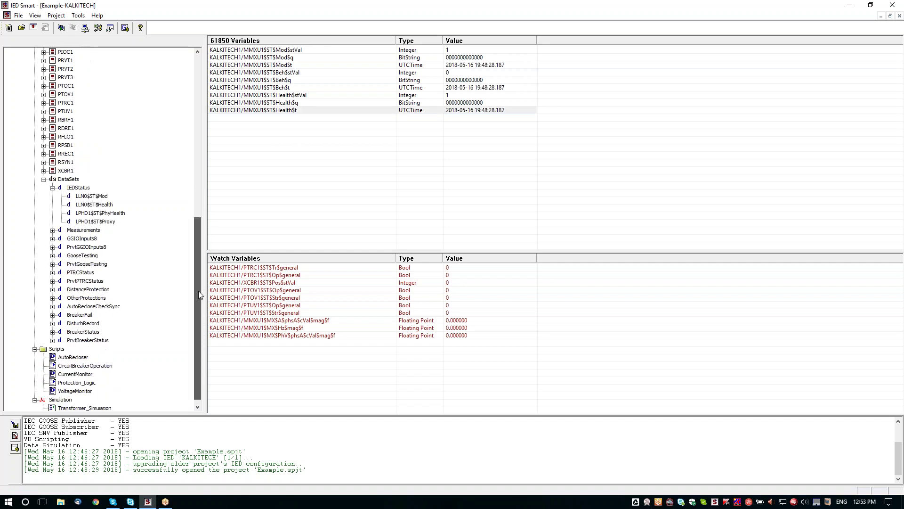
left_click(53, 230)
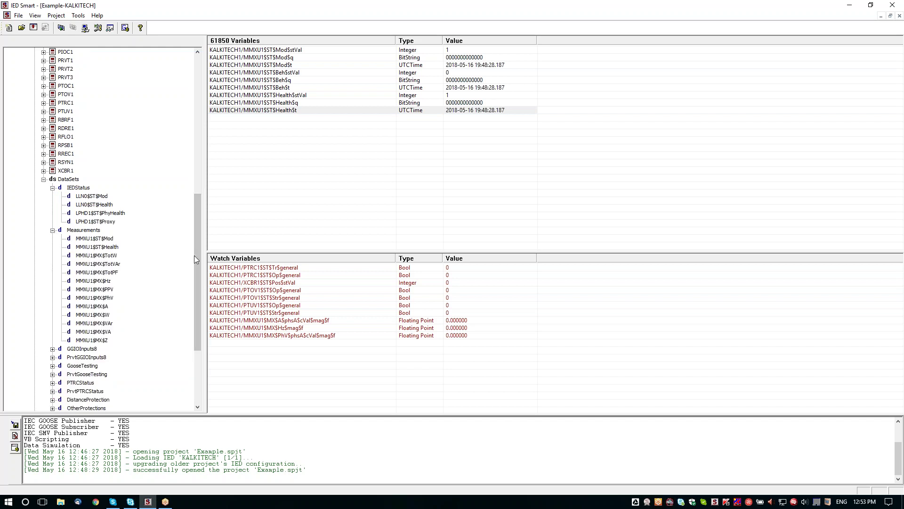
left_click_drag(196, 257, 201, 318)
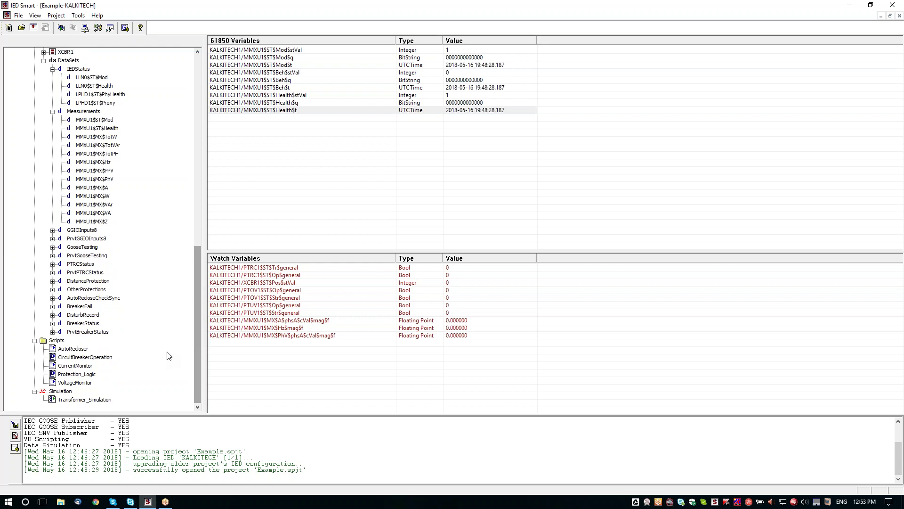
Open the AutoRecloser script code, then the CircuitBreakerOperation script code, for review.
double_click(73, 349)
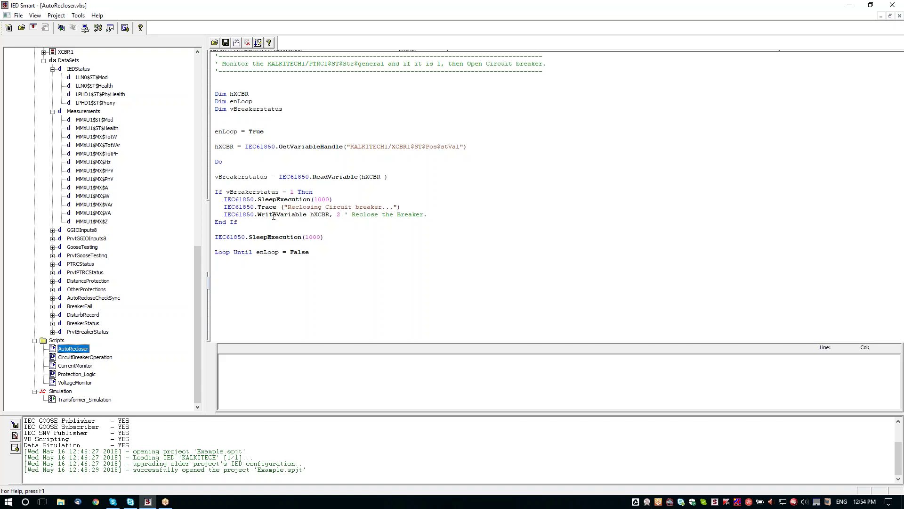
double_click(106, 356)
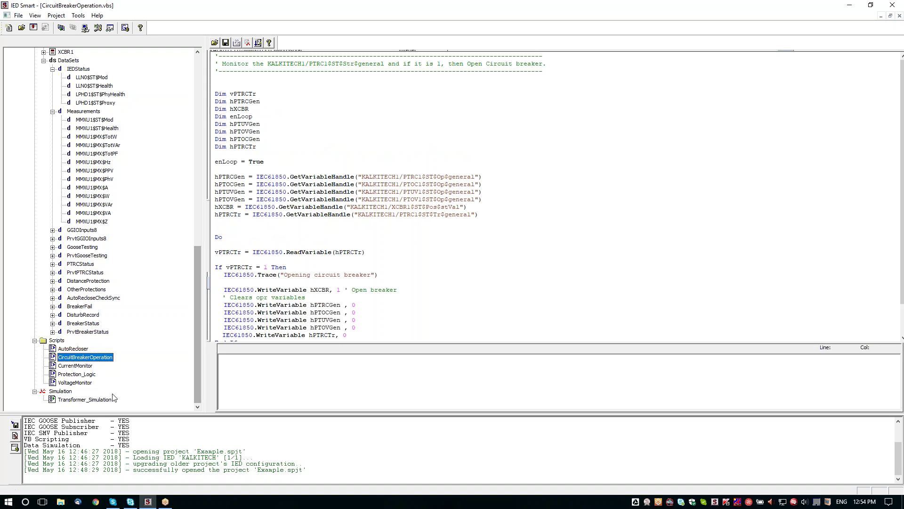
double_click(83, 399)
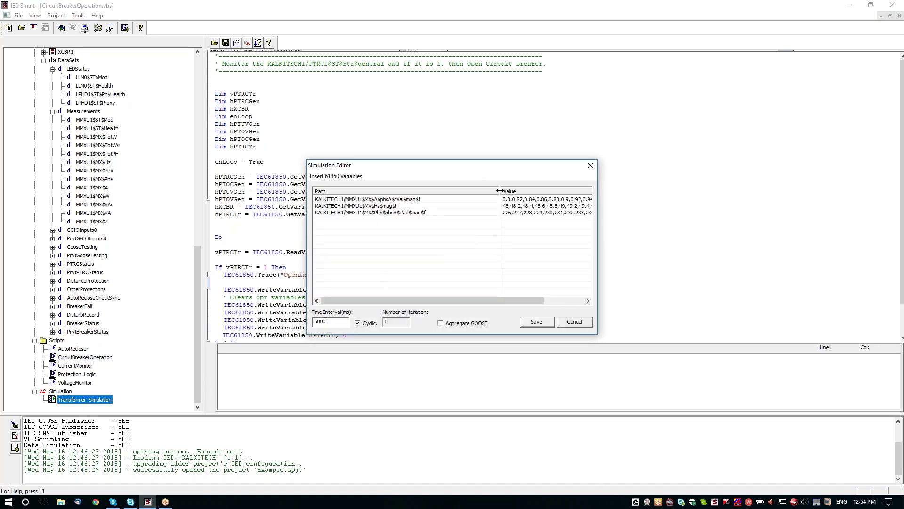
left_click_drag(502, 190, 435, 191)
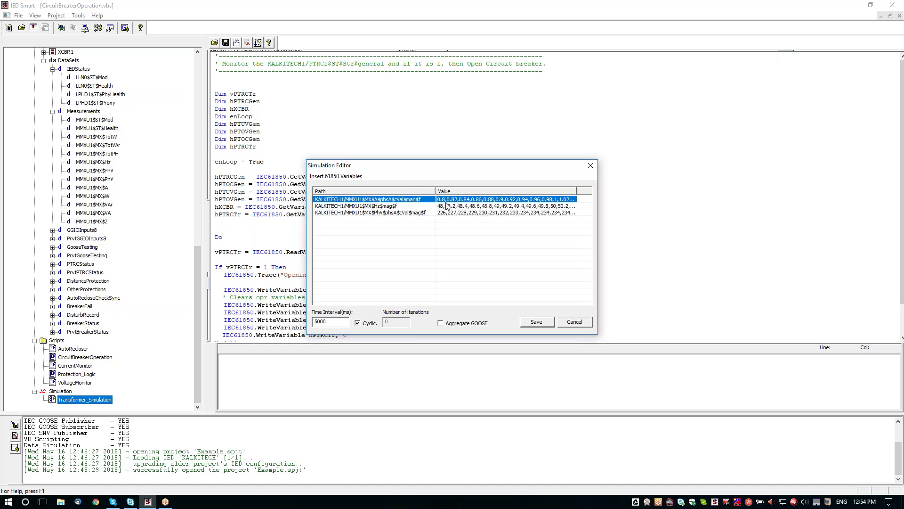
left_click_drag(326, 322, 311, 322)
double_click(311, 322)
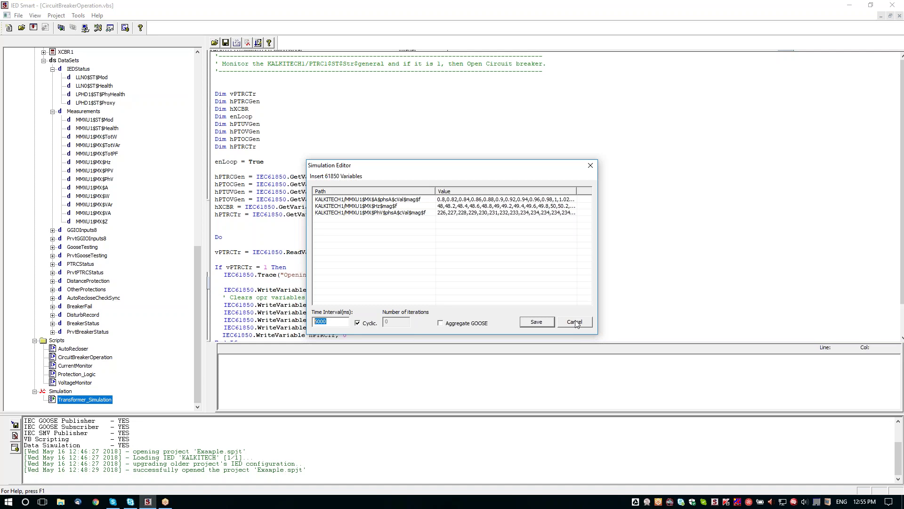
left_click(575, 323)
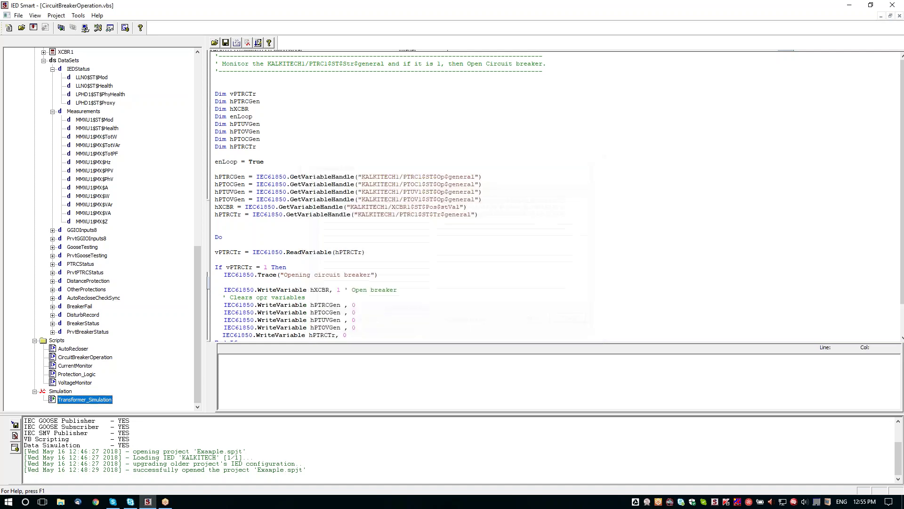
Close both open script windows and rearrange the panels back to the variables view.
left_click(899, 17)
left_click(899, 17)
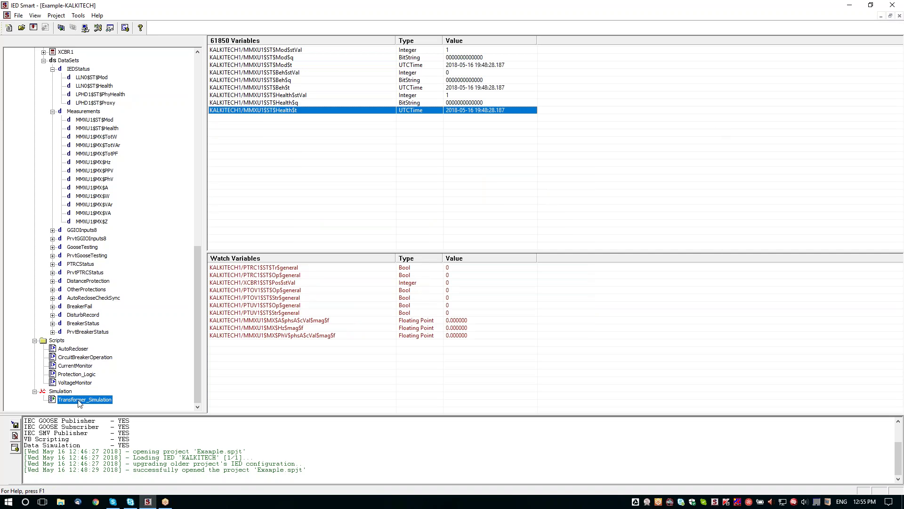
left_click_drag(199, 324, 193, 194)
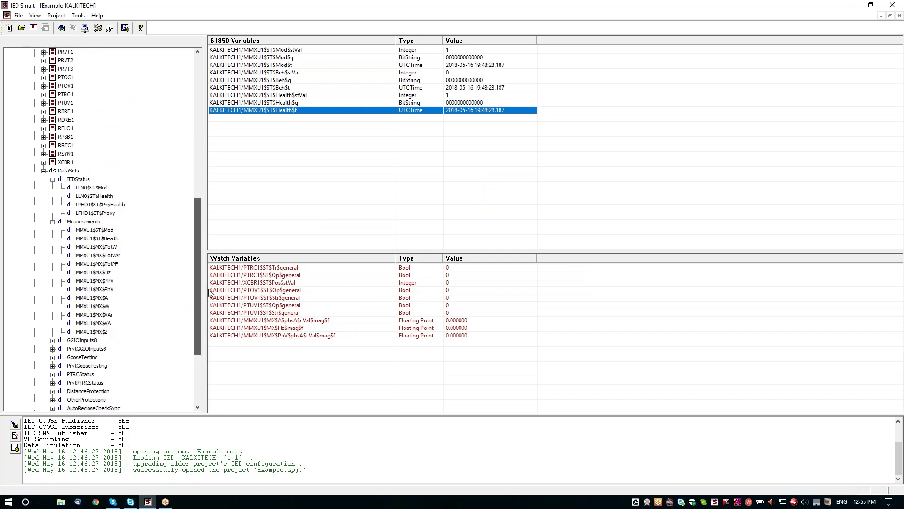
mouse_move(193, 195)
left_mouse_down()
mouse_move(211, 300)
mouse_move(197, 355)
left_mouse_up()
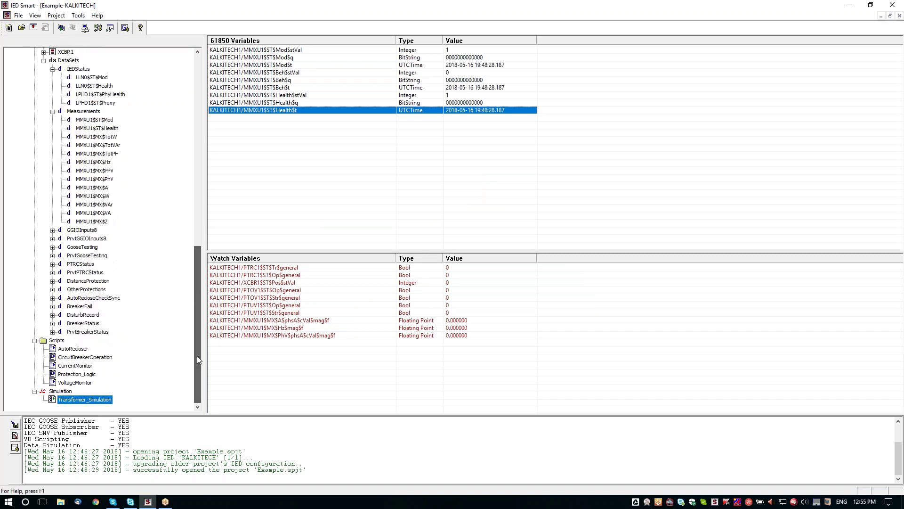
Leave Transformer_Simulation's start property on Auto Start rather than Start on User Request.
right_click(104, 400)
left_click(124, 454)
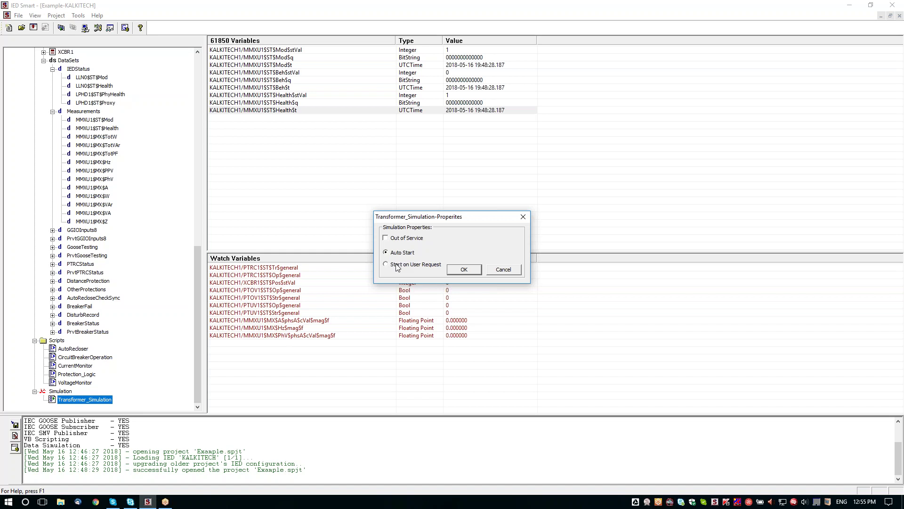
left_click(396, 265)
left_click(393, 254)
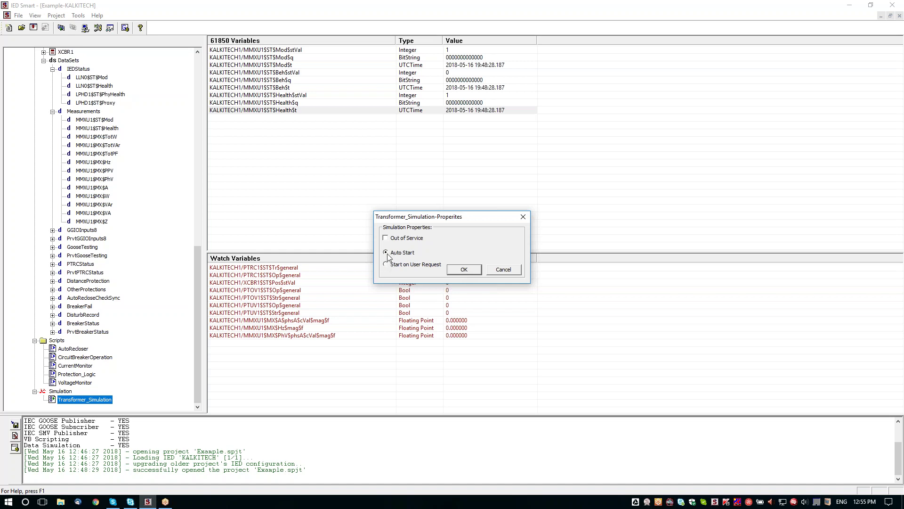
left_click(461, 272)
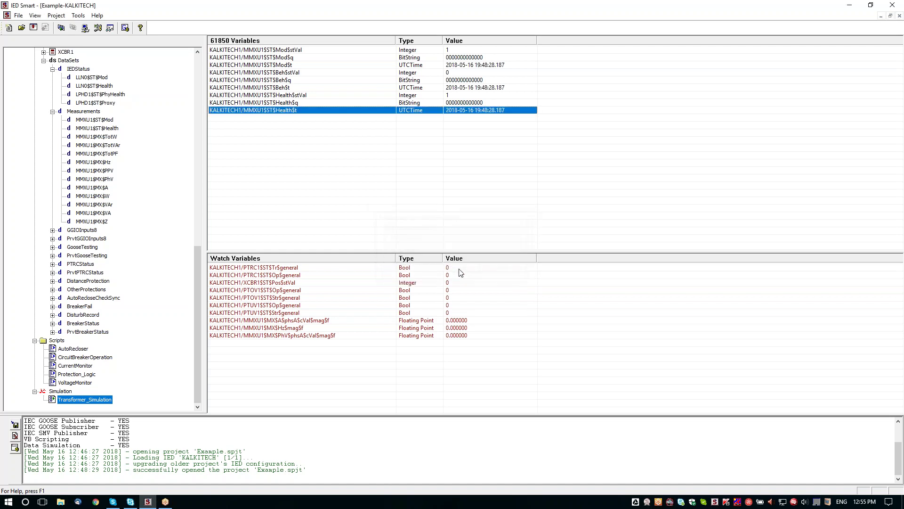
right_click(77, 349)
left_click(104, 401)
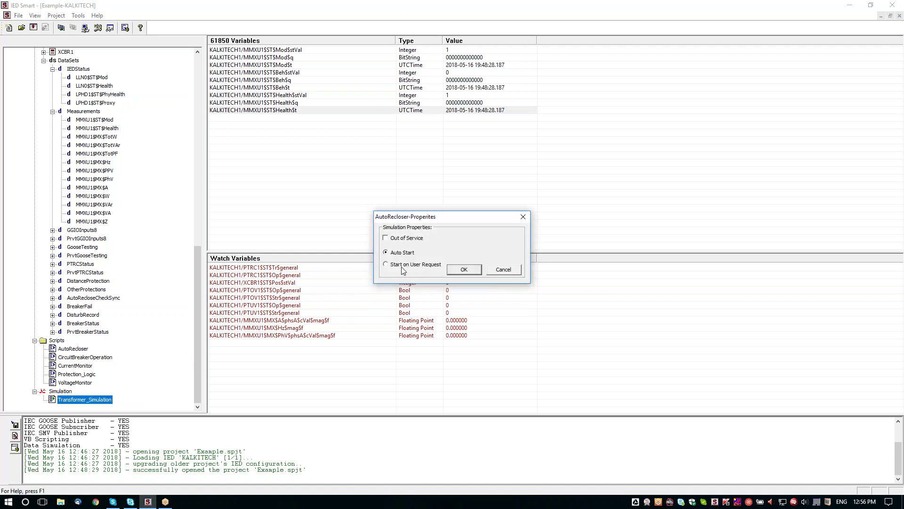
left_click(404, 268)
left_click(467, 271)
left_click(85, 358)
right_click(85, 360)
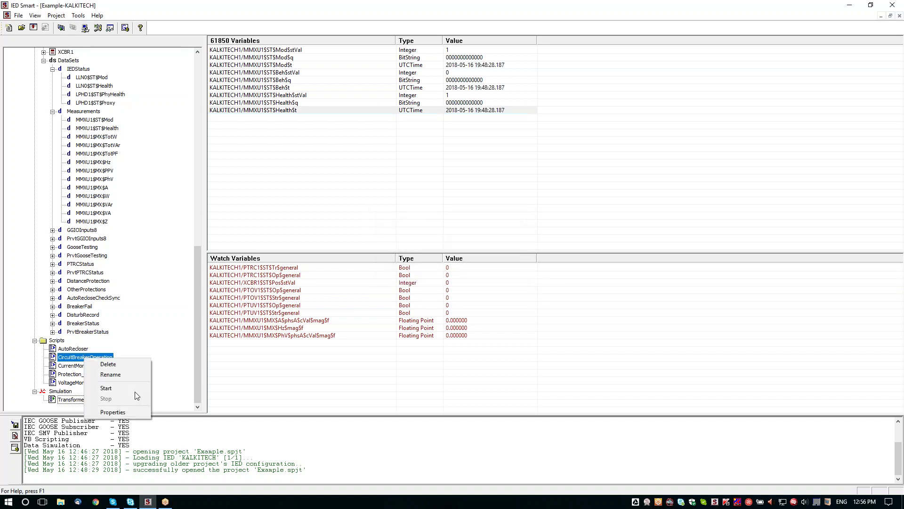
left_click(104, 408)
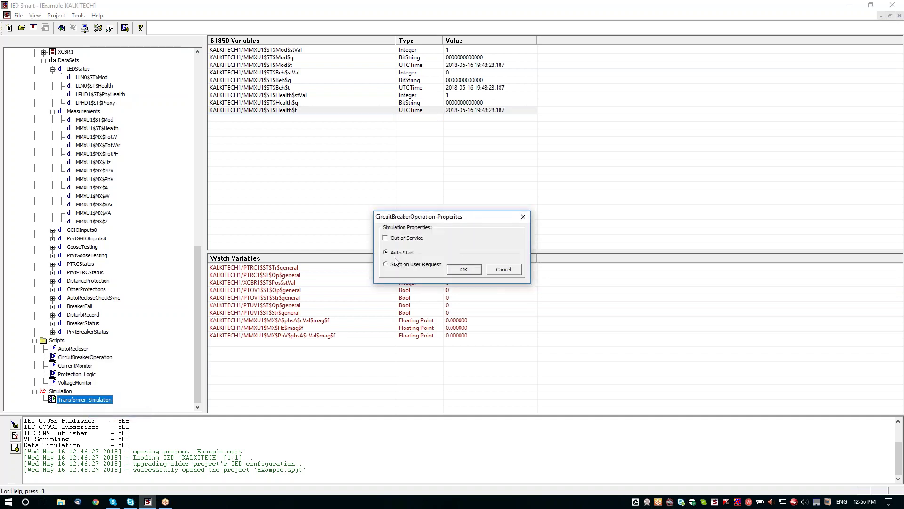
left_click(463, 269)
left_click(71, 365)
right_click(70, 365)
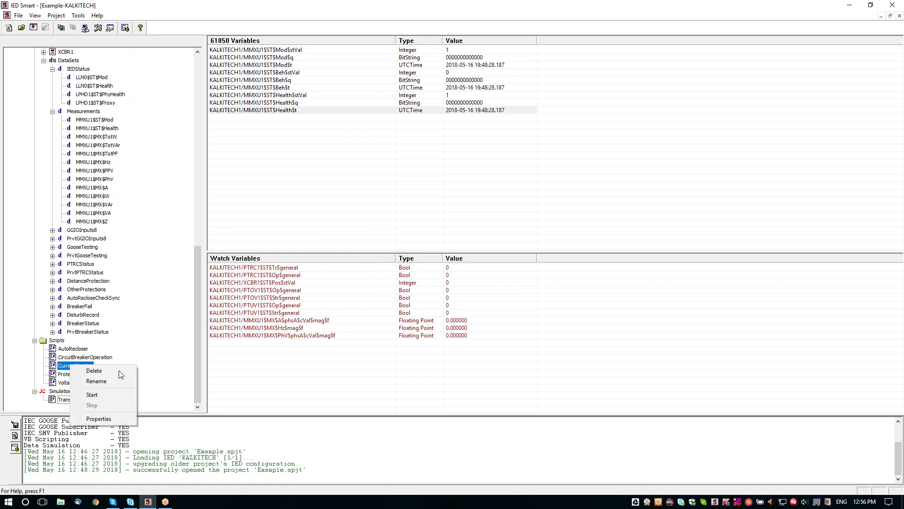
left_click(101, 417)
left_click(464, 269)
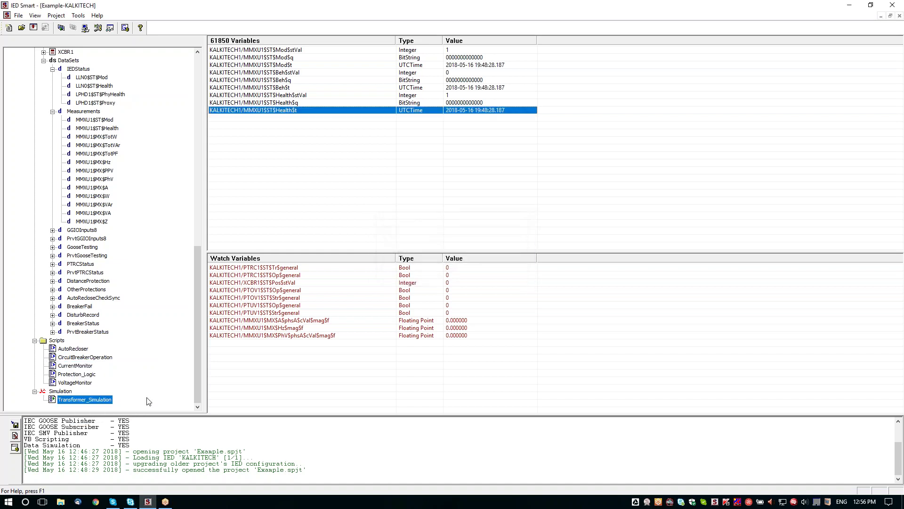
right_click(84, 376)
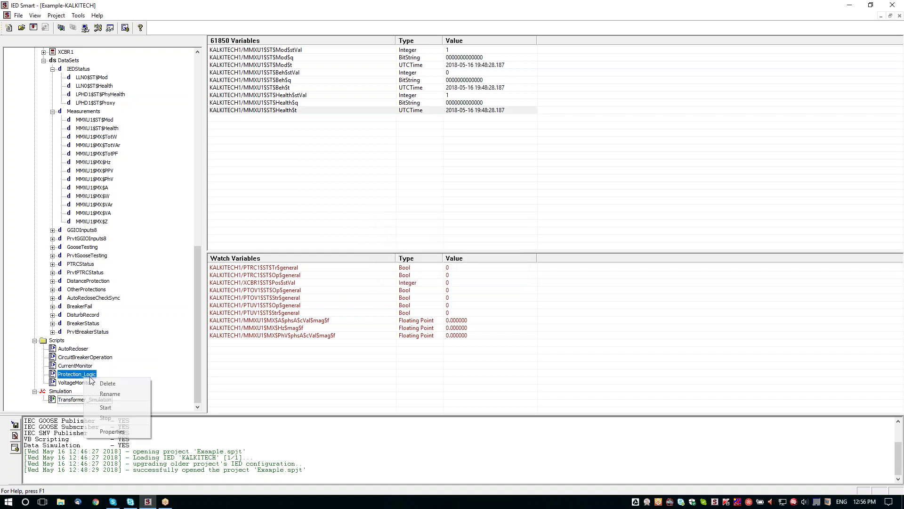
left_click(108, 430)
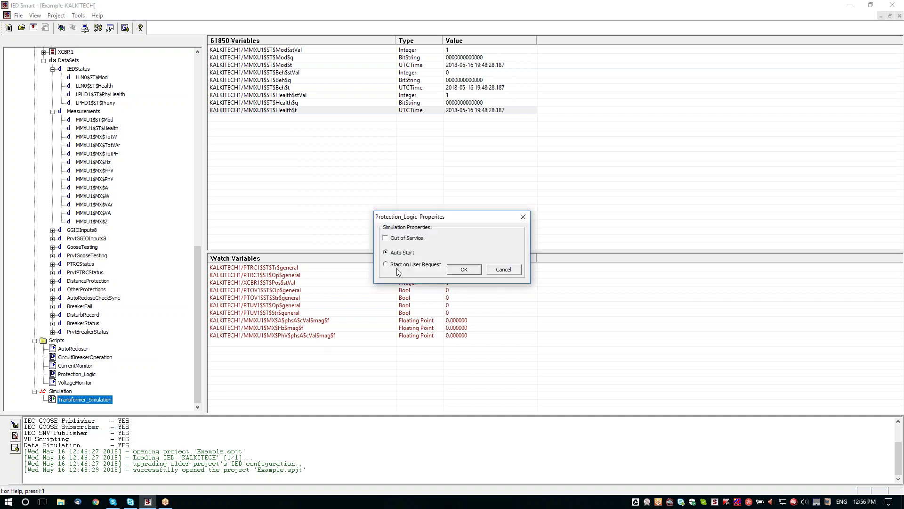
left_click(464, 267)
right_click(75, 383)
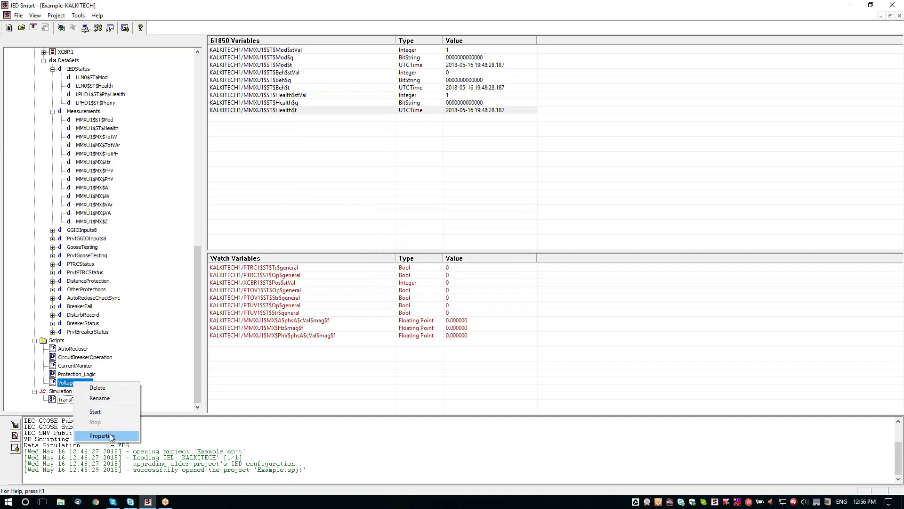
left_click(108, 434)
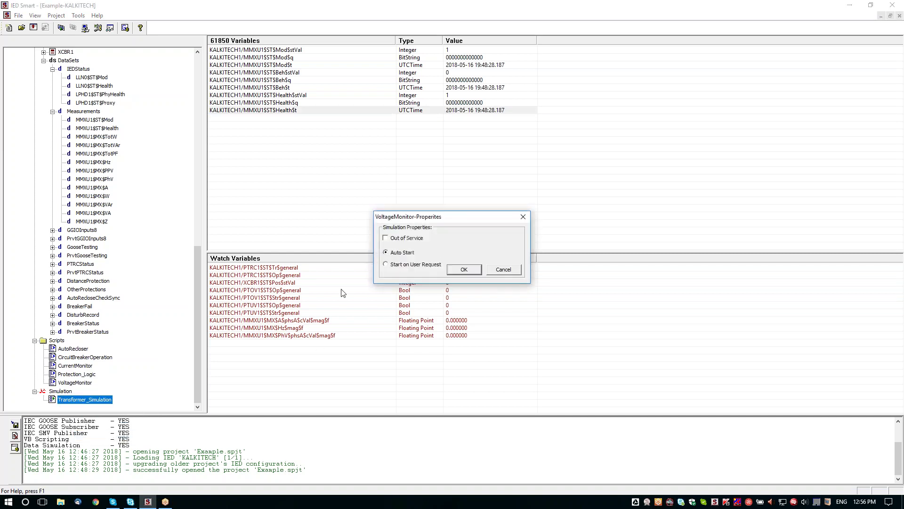
left_click(450, 270)
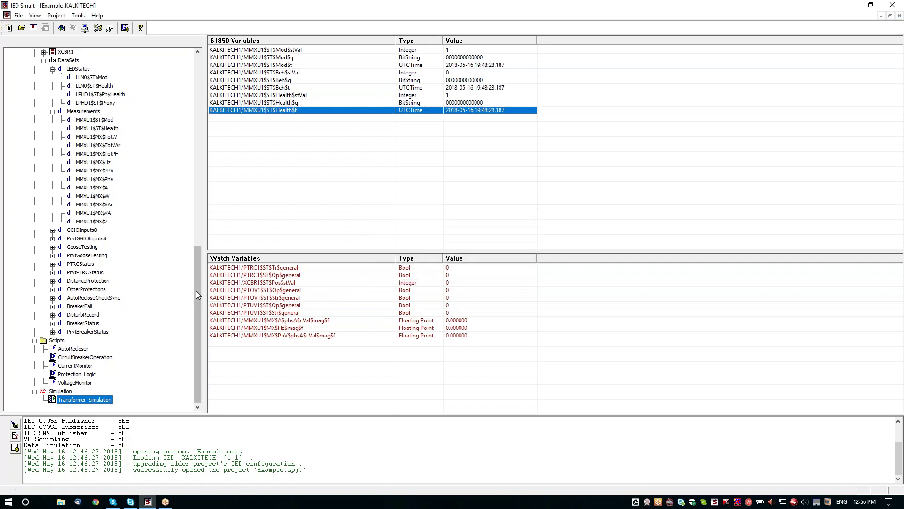
left_click_drag(196, 291, 188, 103)
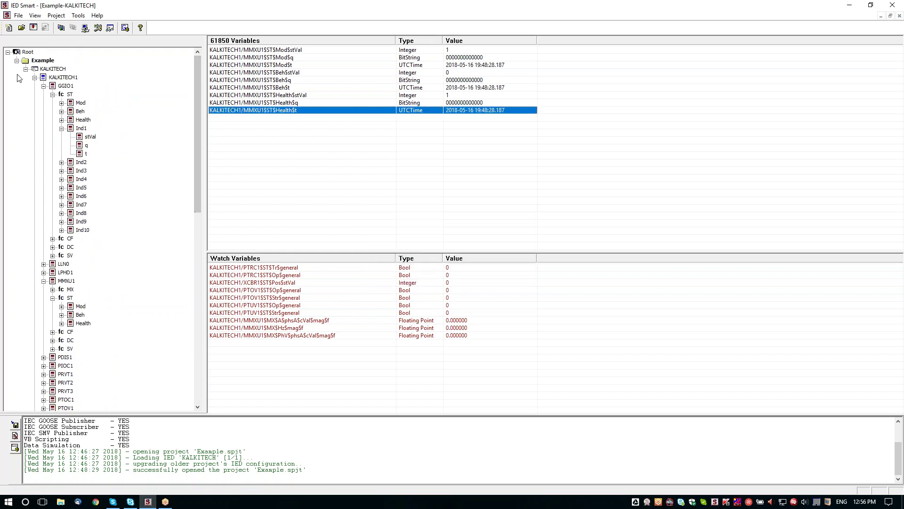
Collapse KALKITECH1 and start the KALKITECH IED with Start IED.
left_click(35, 77)
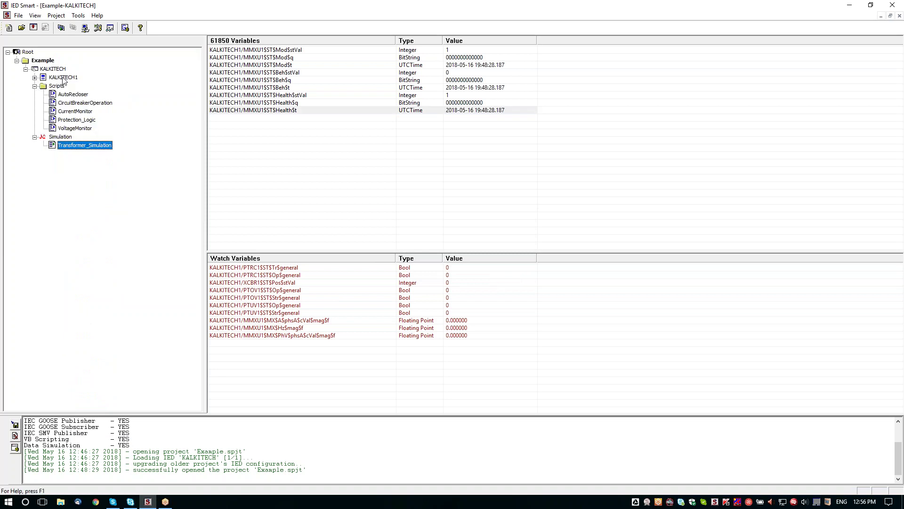
right_click(56, 69)
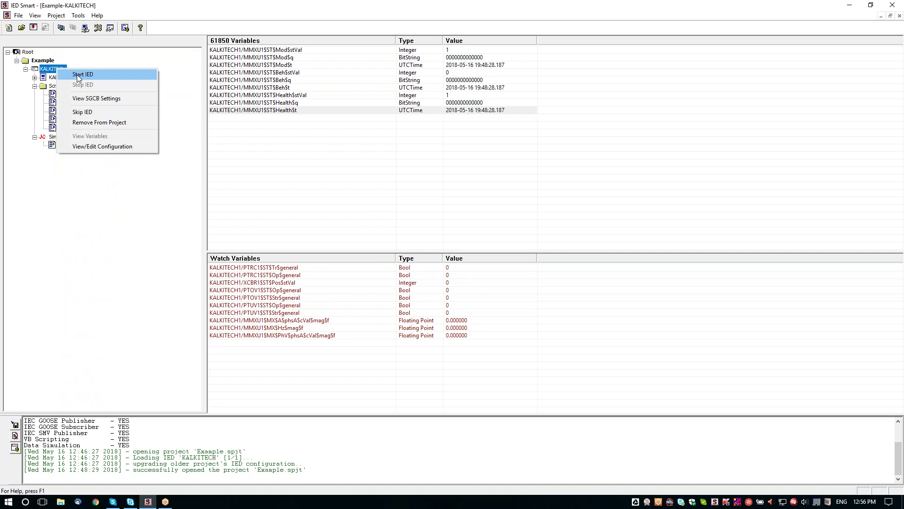
left_click(77, 75)
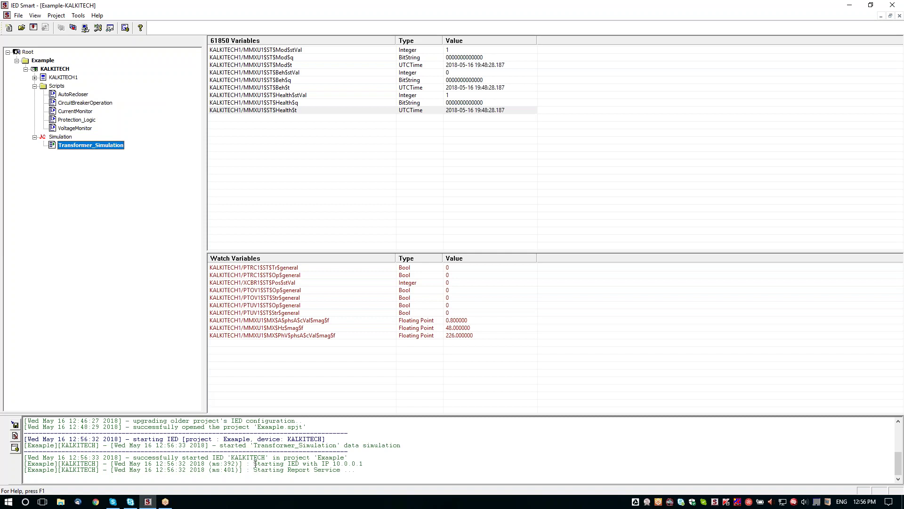
left_click_drag(360, 471, 26, 464)
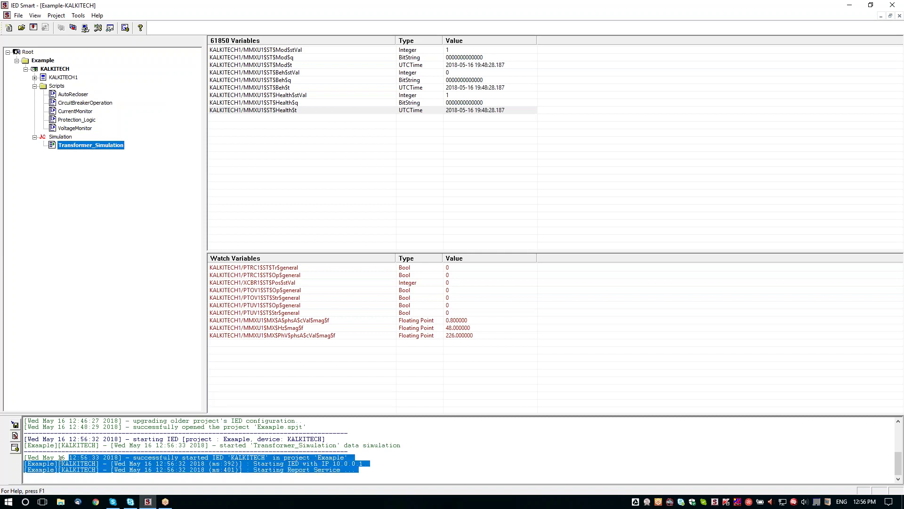
left_click(329, 467)
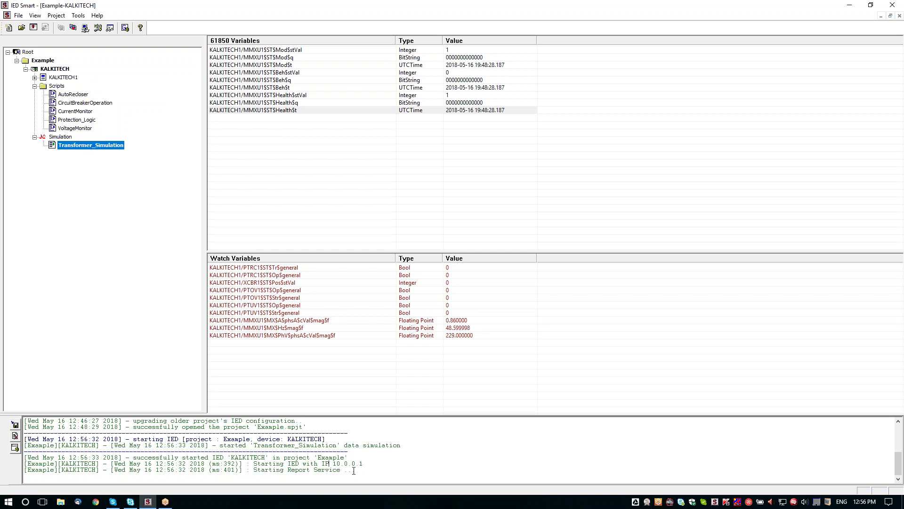
left_click_drag(255, 469, 348, 470)
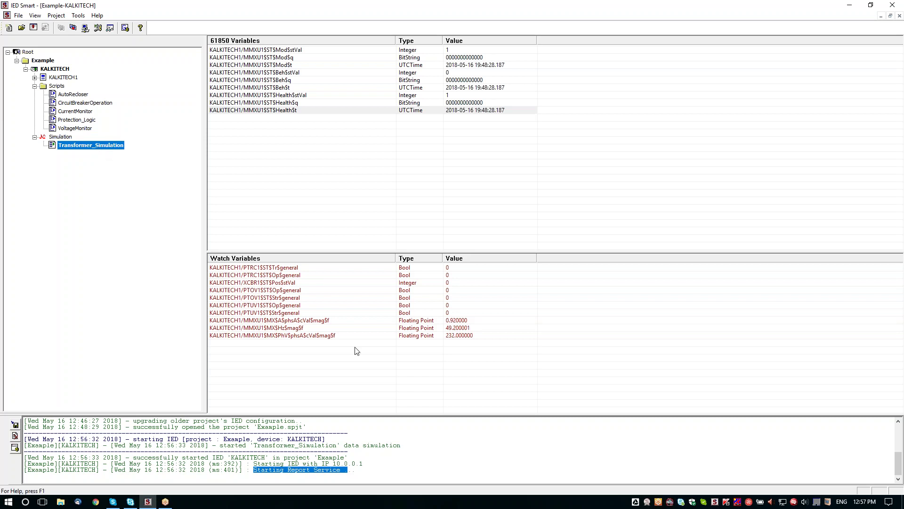
left_click(355, 322)
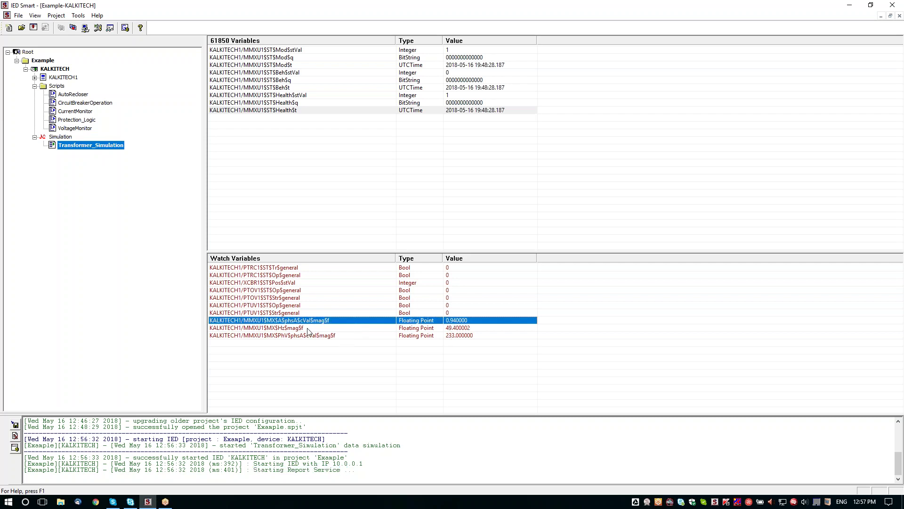
double_click(105, 146)
left_click_drag(460, 166, 448, 65)
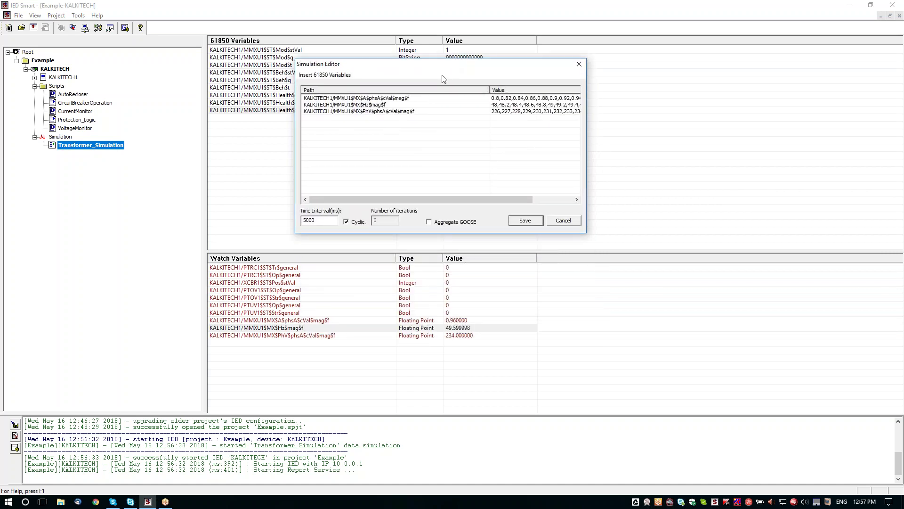
left_click_drag(465, 199, 505, 198)
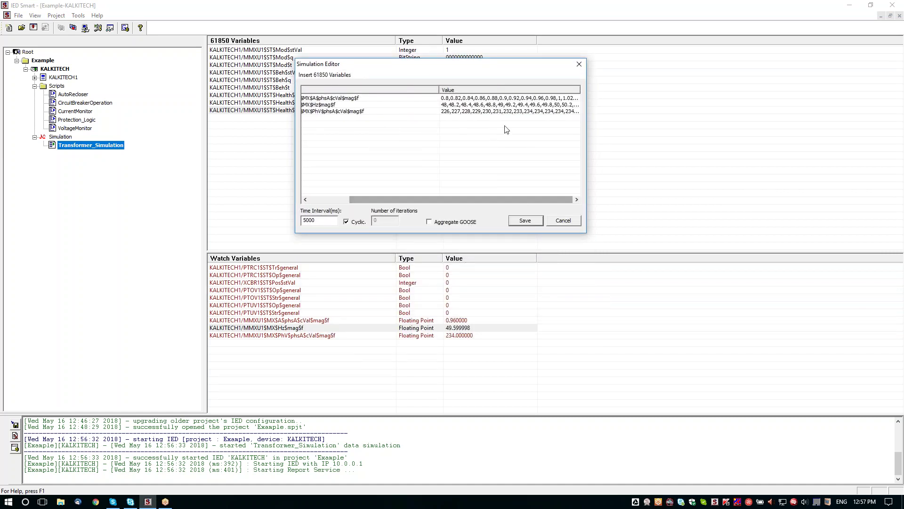
left_click(440, 98)
mouse_move(395, 89)
left_mouse_down()
mouse_move(439, 89)
mouse_move(428, 90)
left_mouse_up()
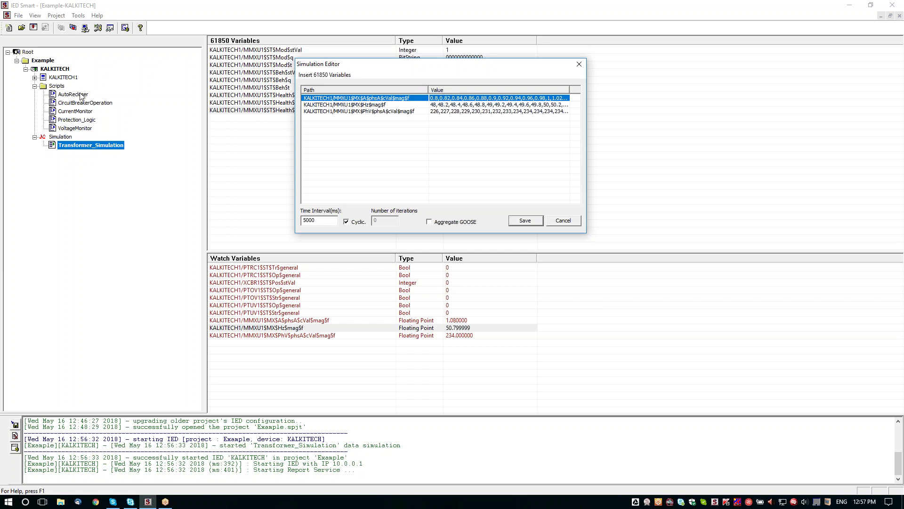
left_click_drag(520, 69, 526, 83)
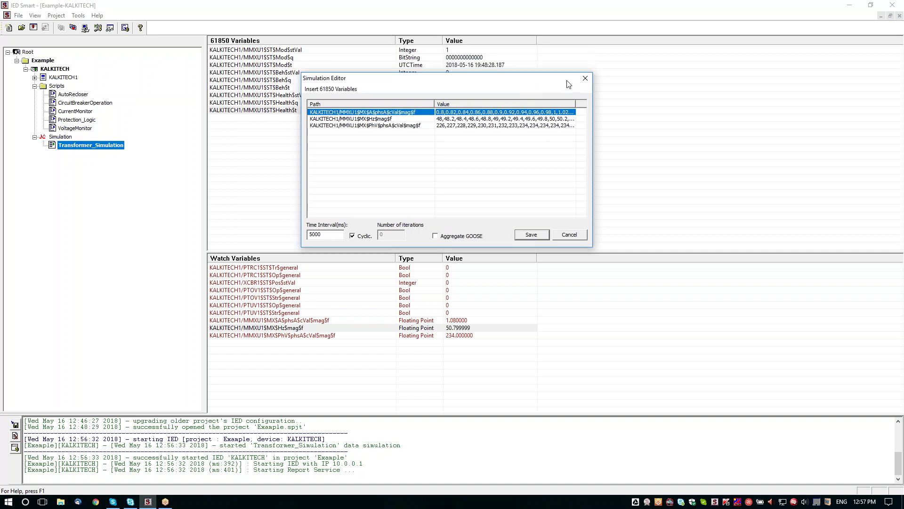
left_click(585, 79)
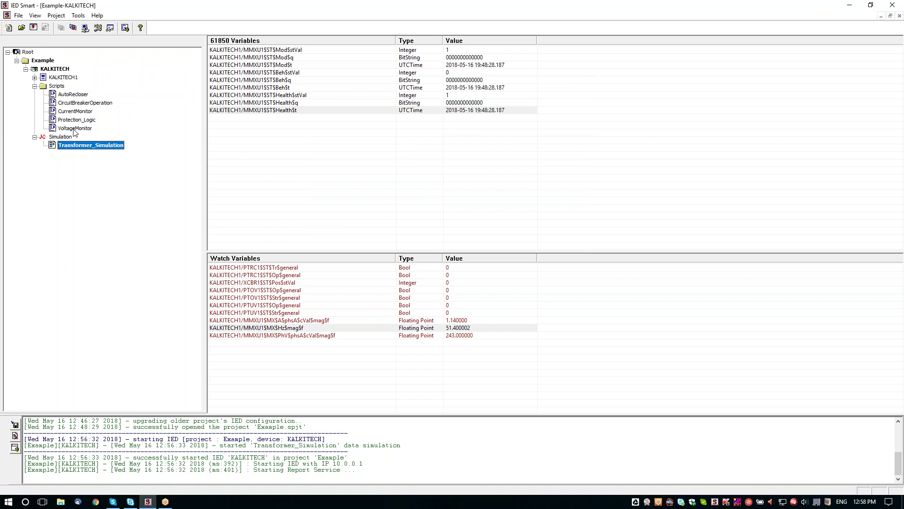
double_click(74, 129)
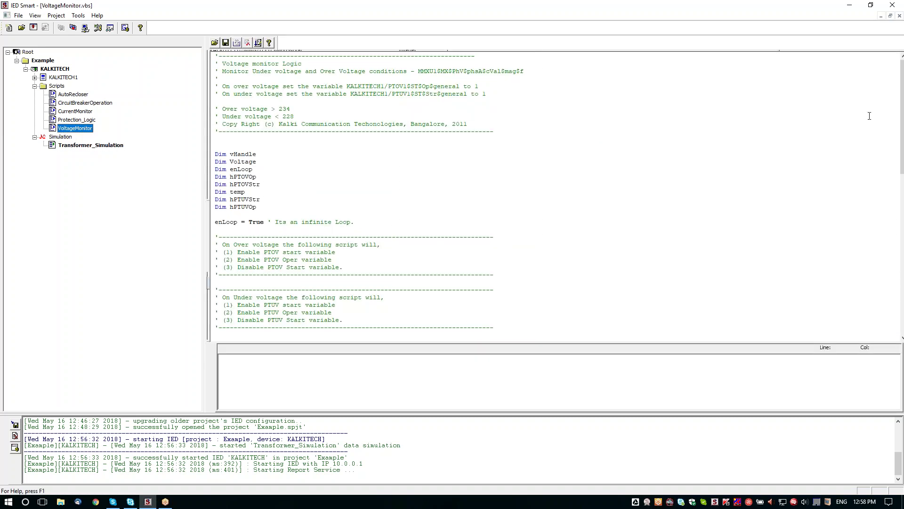
left_click_drag(897, 127, 897, 157)
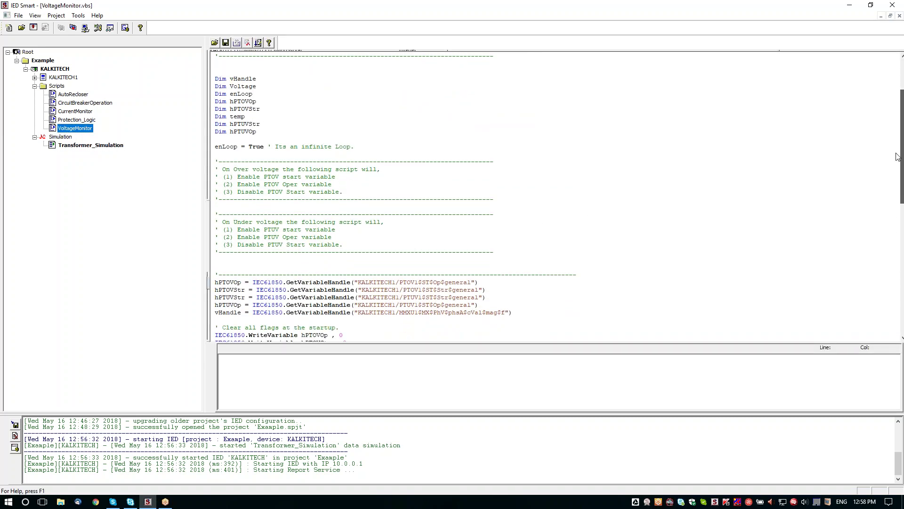
left_click_drag(897, 157, 894, 114)
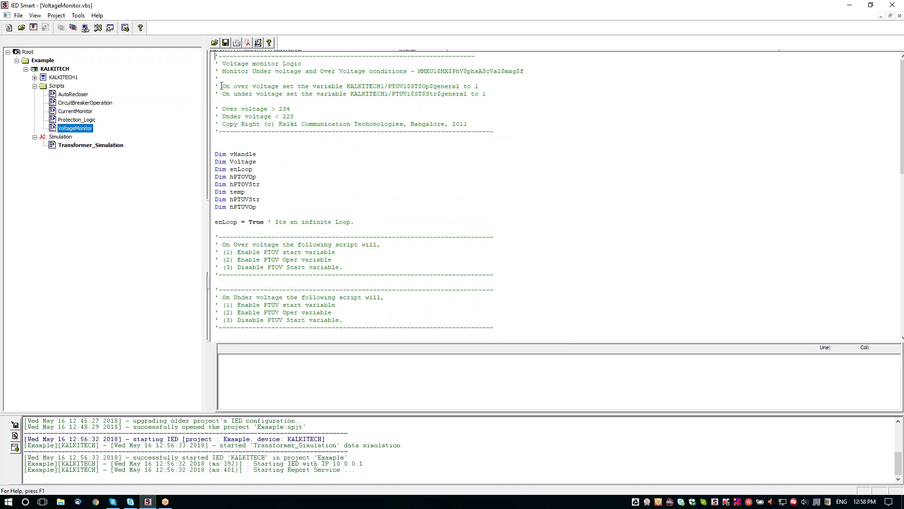
left_click_drag(221, 86, 341, 87)
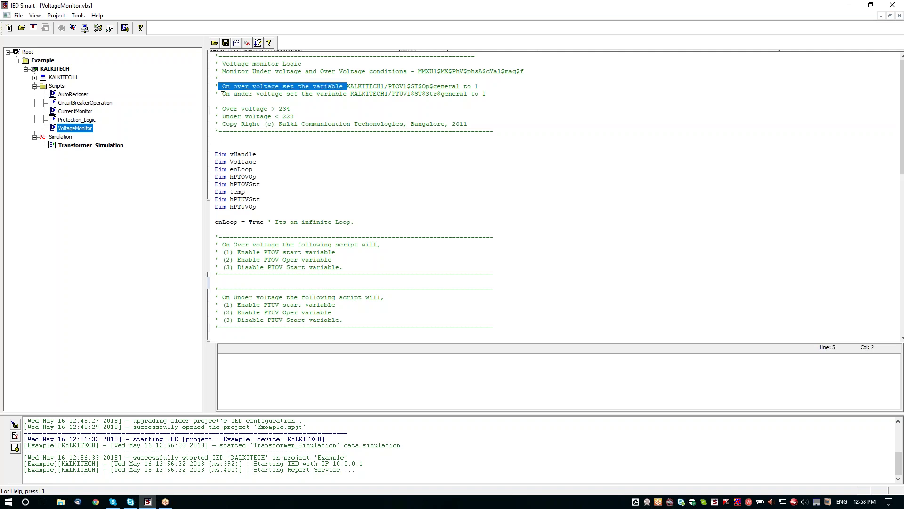
left_click_drag(221, 94, 328, 97)
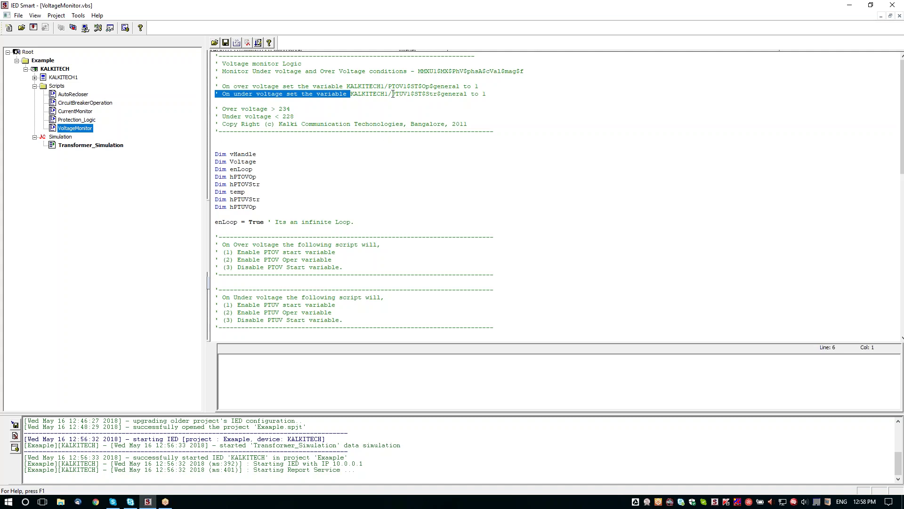
left_click_drag(388, 87, 412, 94)
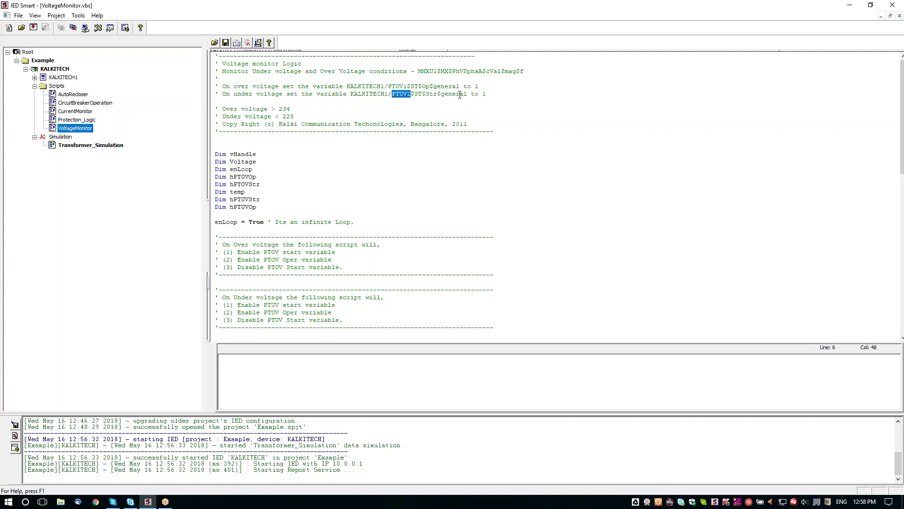
left_click(428, 87)
left_click(433, 93)
left_click_drag(311, 109, 214, 109)
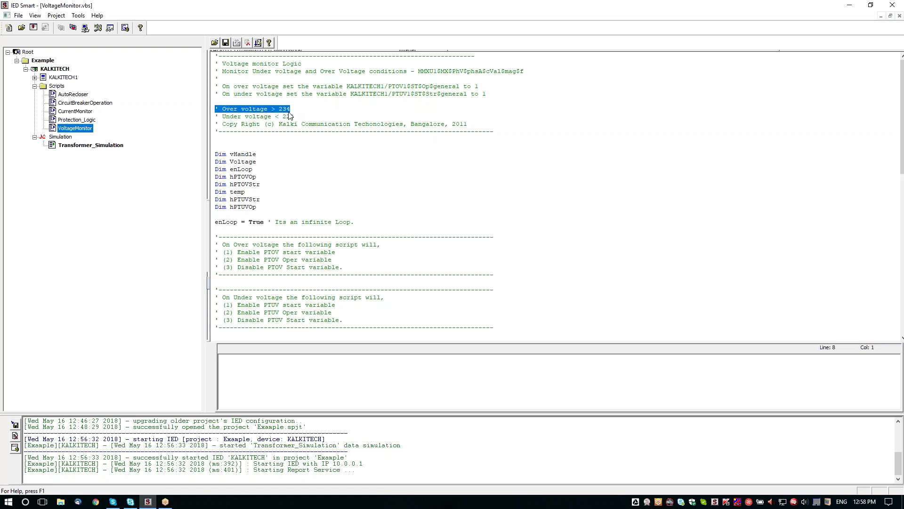
left_click_drag(297, 116, 221, 120)
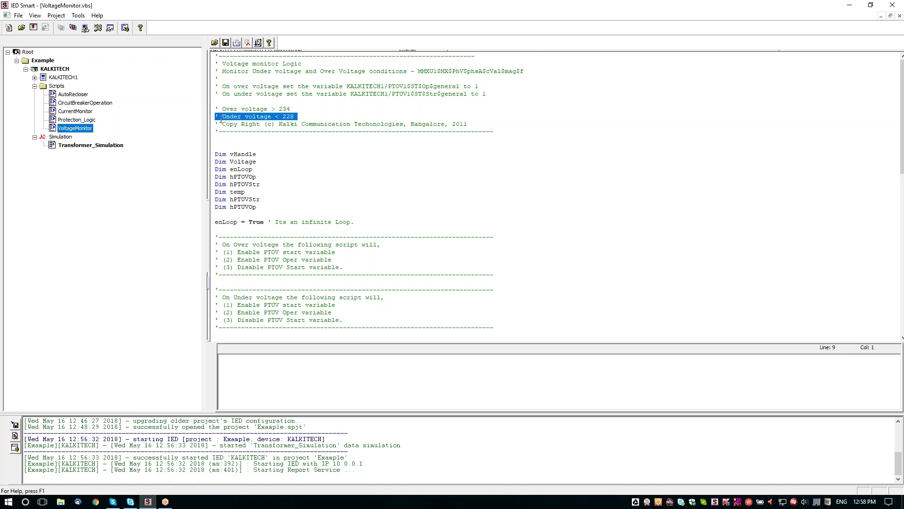
left_click(315, 119)
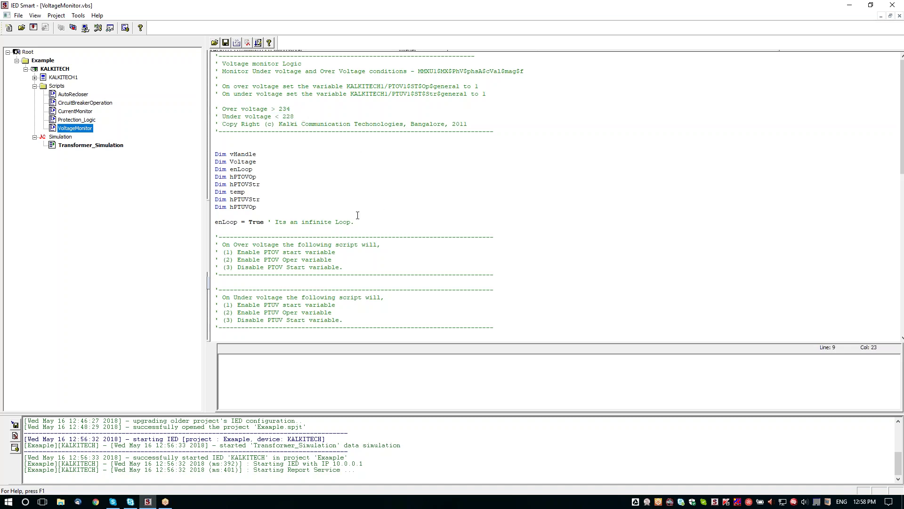
Scroll through VoltageMonitor.vbs, briefly opening and dismissing the Help menu.
scroll(357, 215, "down", 2)
scroll(348, 198, "down", 2)
scroll(330, 170, "down", 1)
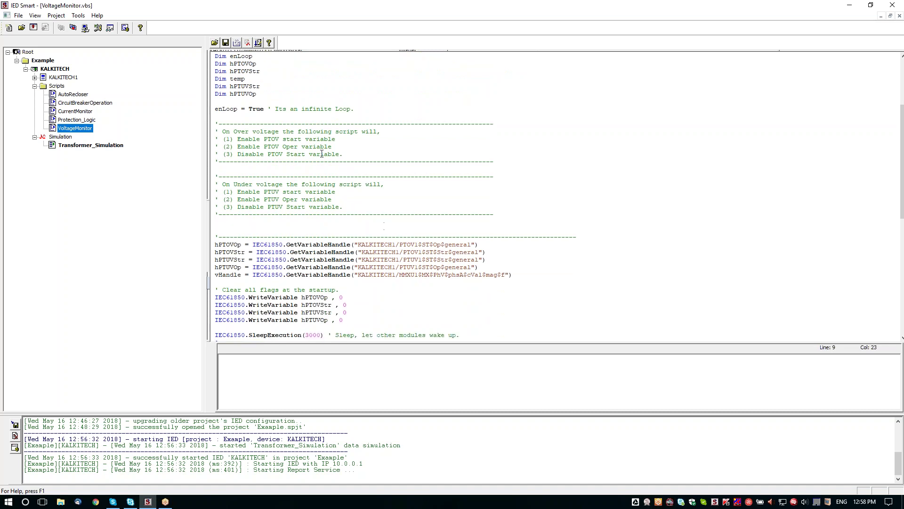
scroll(321, 154, "down", 2)
scroll(301, 184, "down", 1)
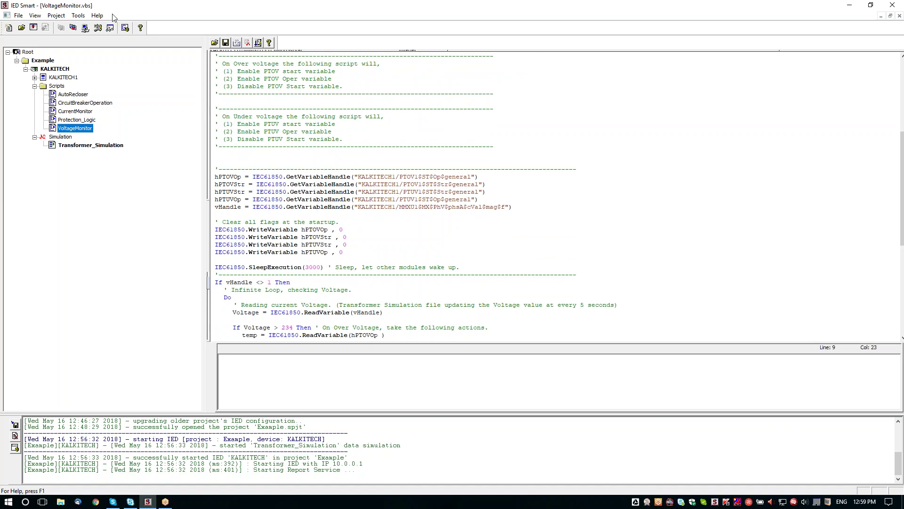
left_click(97, 16)
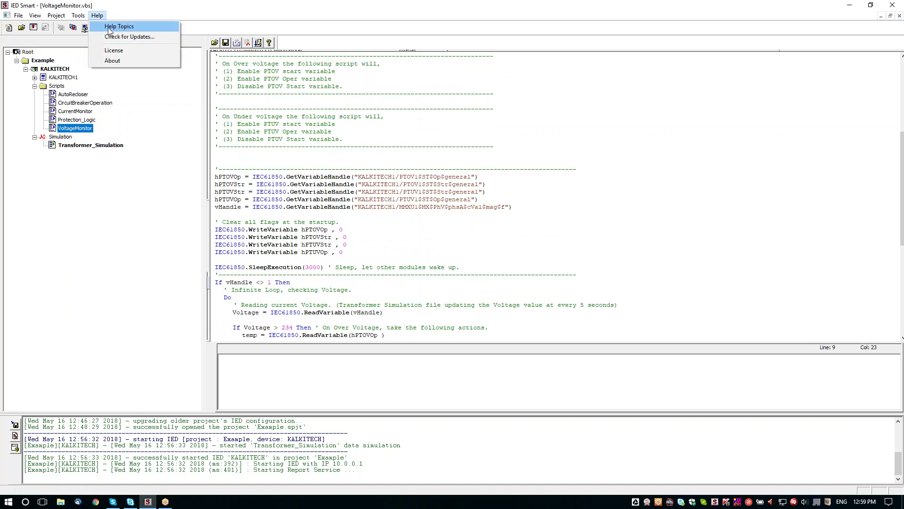
left_click(314, 261)
scroll(339, 253, "down", 2)
scroll(339, 253, "down", 2)
scroll(339, 254, "down", 1)
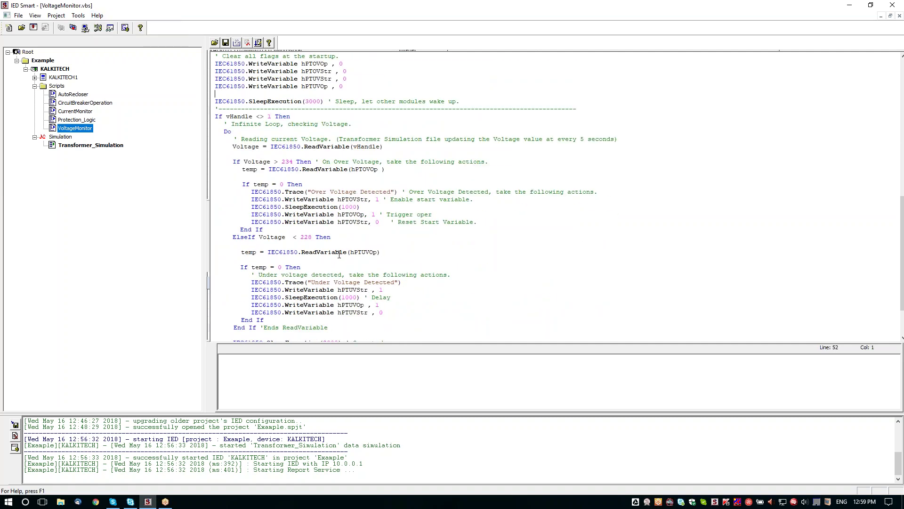
scroll(340, 255, "down", 5)
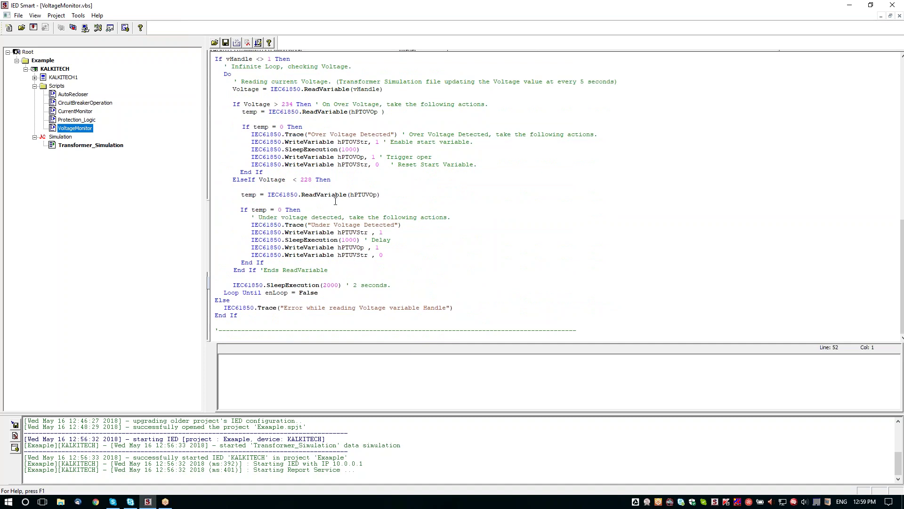
scroll(335, 201, "up", 5)
scroll(335, 201, "up", 1)
scroll(335, 201, "up", 1)
scroll(336, 201, "up", 1)
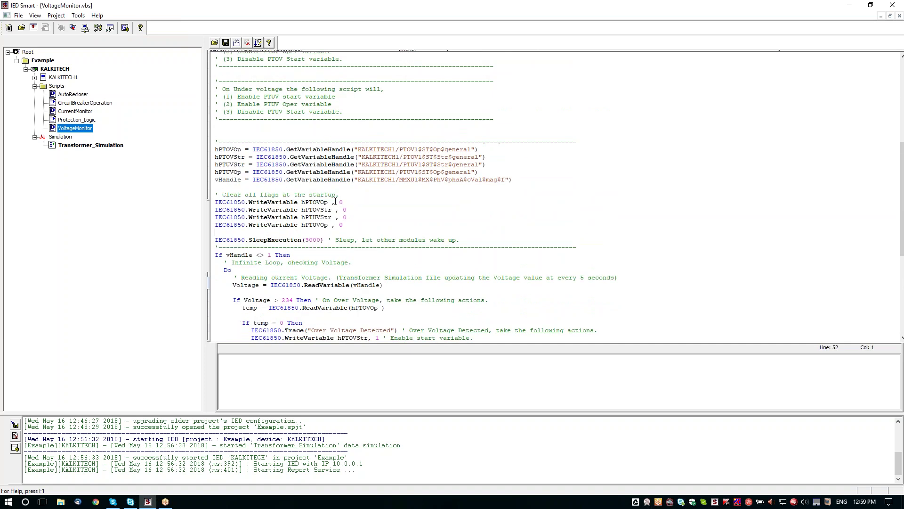
Highlight the GetVariableHandle, WriteVariable and ReadVariable calls, then scroll to the script's end.
double_click(314, 150)
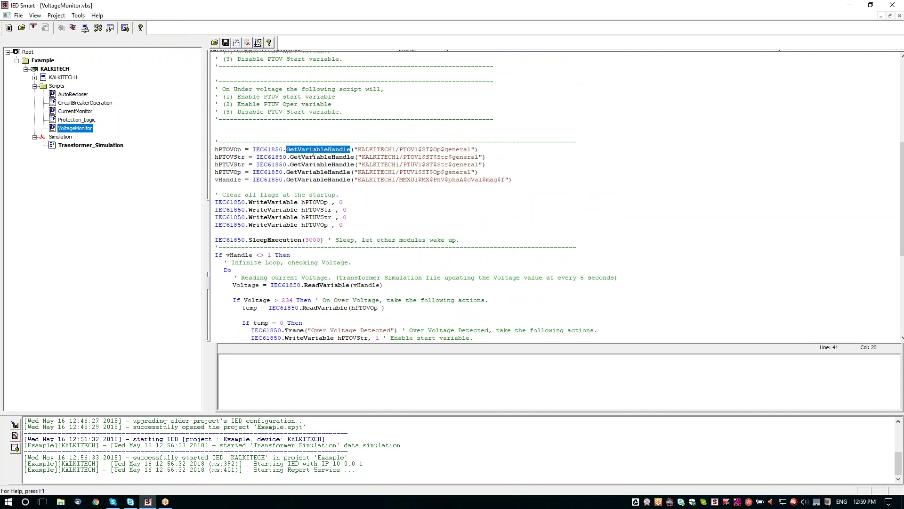
left_click(253, 149, "shift")
scroll(331, 158, "up", 3)
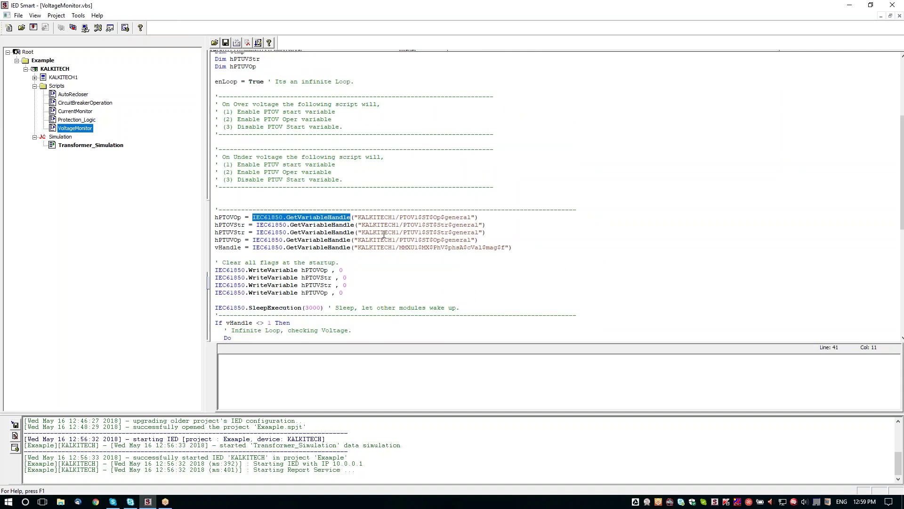
scroll(363, 259, "down", 2)
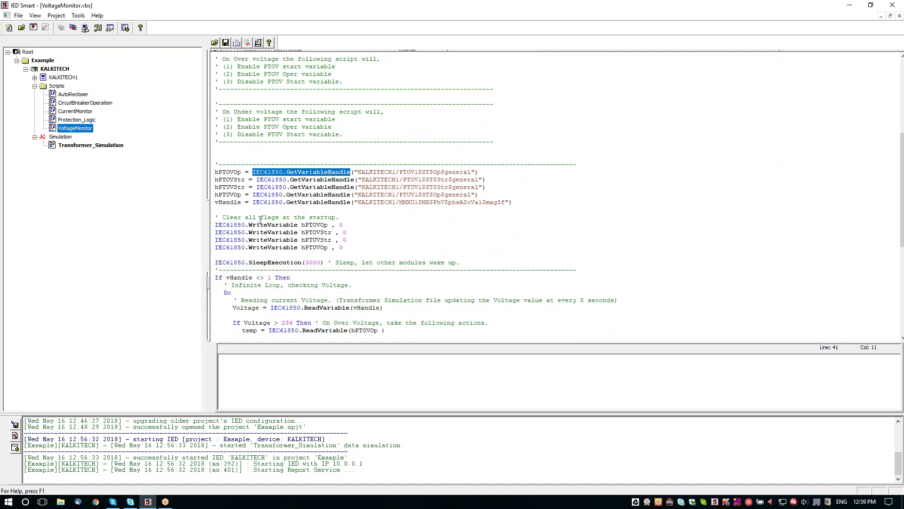
left_click_drag(247, 225, 300, 228)
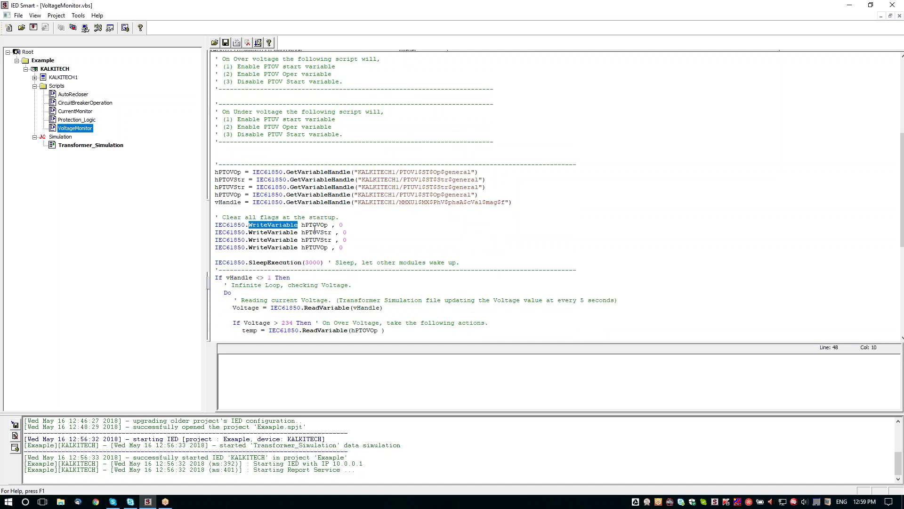
scroll(305, 256, "down", 3)
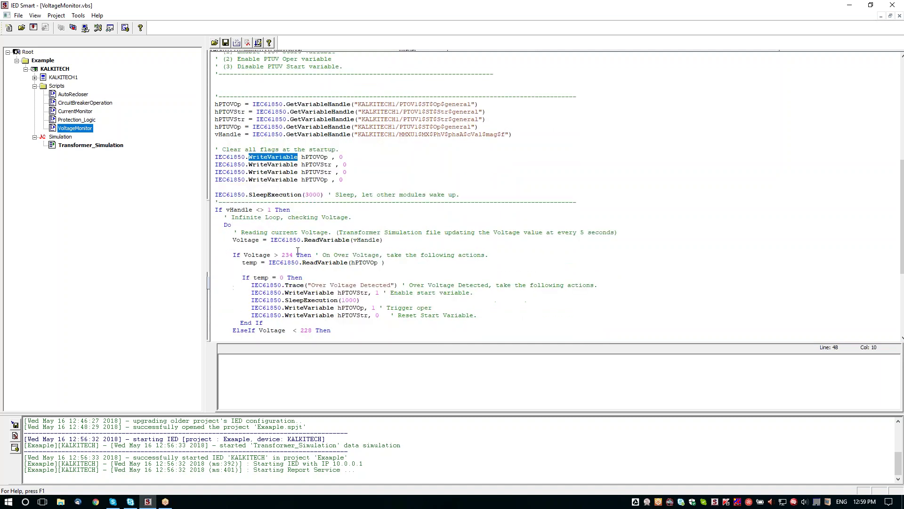
left_click_drag(301, 240, 350, 240)
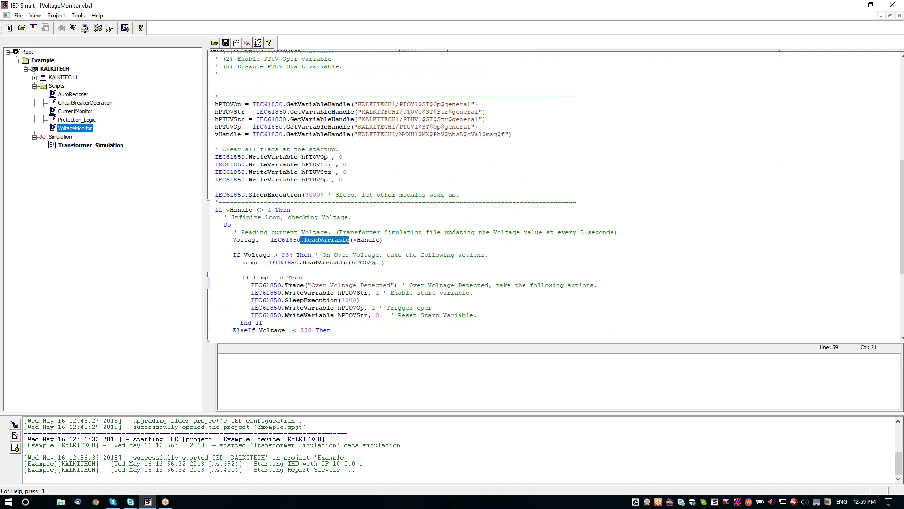
scroll(314, 268, "down", 2)
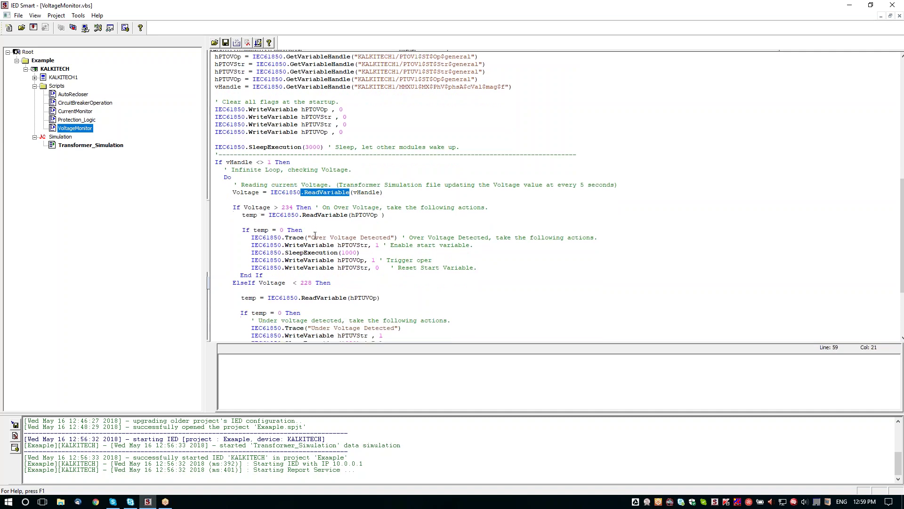
scroll(314, 235, "down", 2)
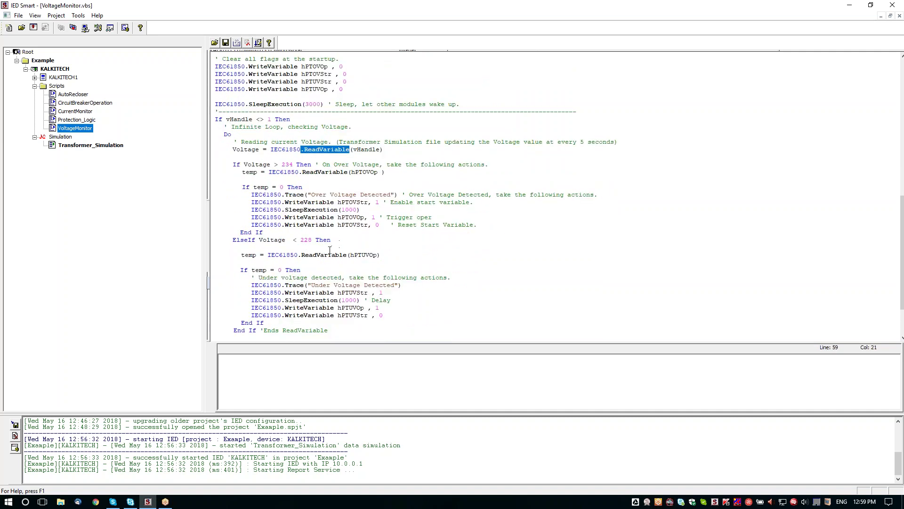
scroll(321, 273, "down", 2)
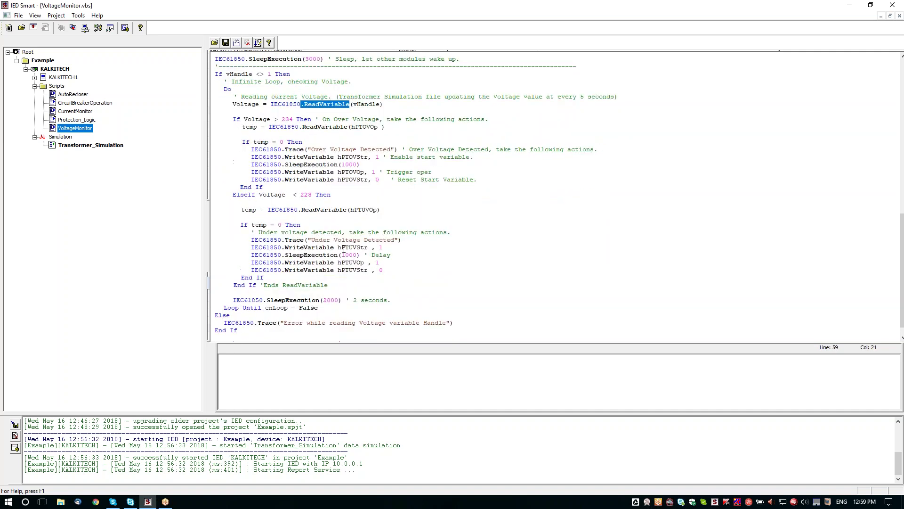
Close the script editor and start the VoltageMonitor script.
left_click(899, 16)
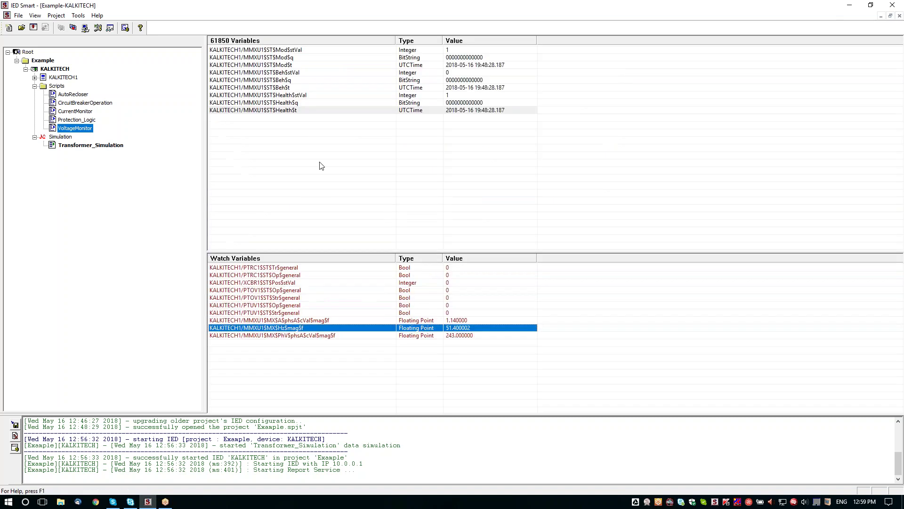
right_click(78, 130)
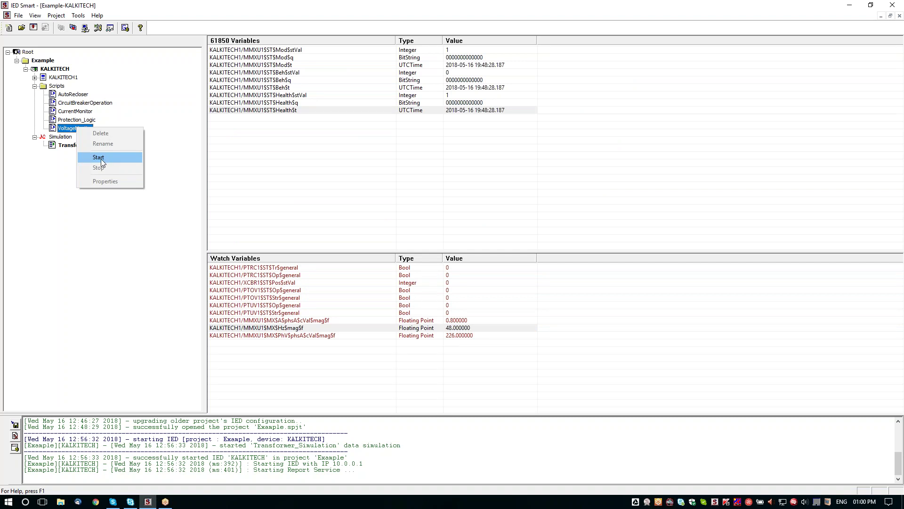
left_click(100, 159)
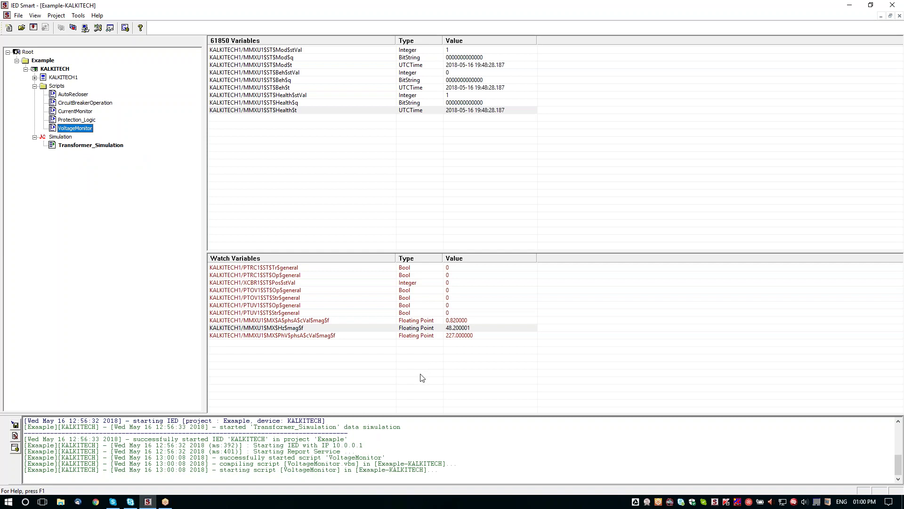
Select the PTUV1 Op flag and phase voltage rows in Watch Variables.
left_click(302, 306)
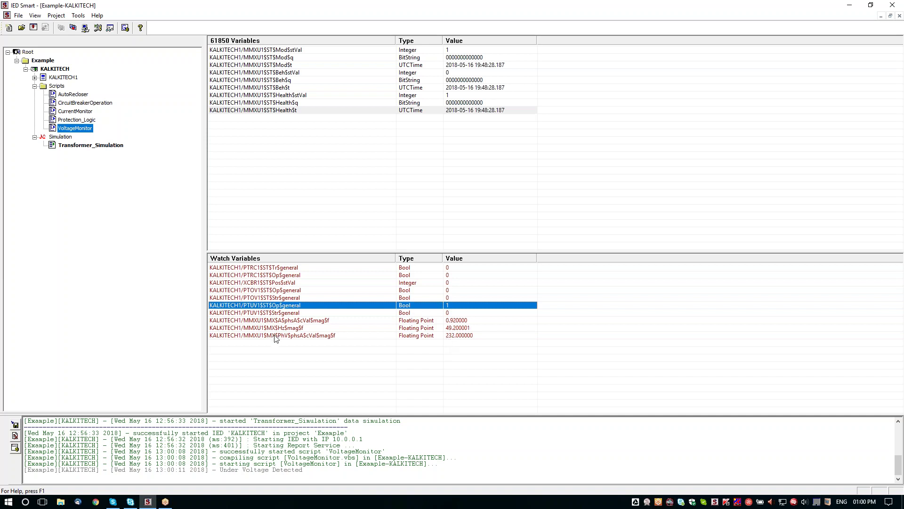
left_click(447, 337)
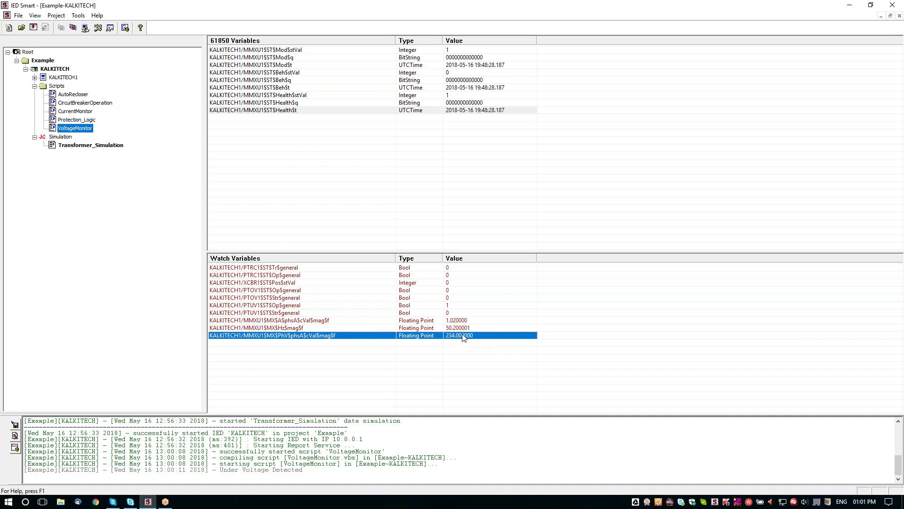
left_click(272, 306)
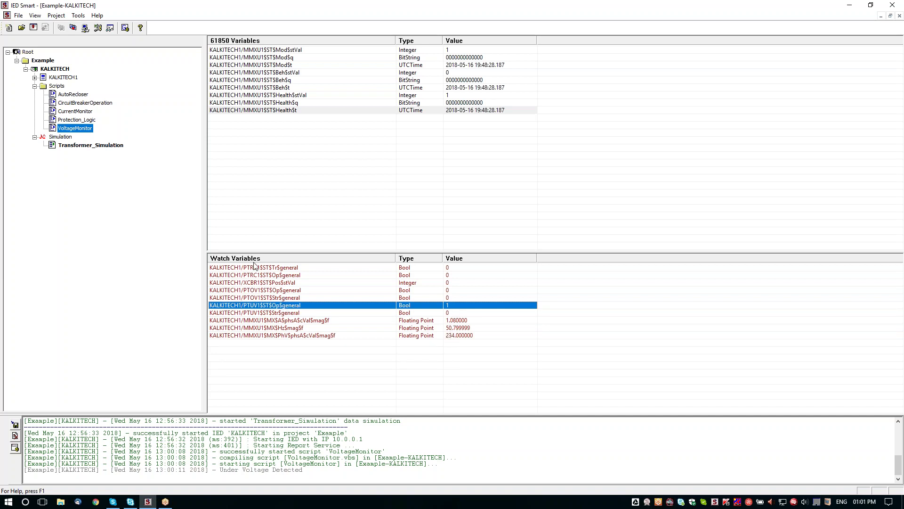
Start CurrentMonitor, highlight the new Over Current Detected log entries, then select Protection_Logic.
right_click(80, 112)
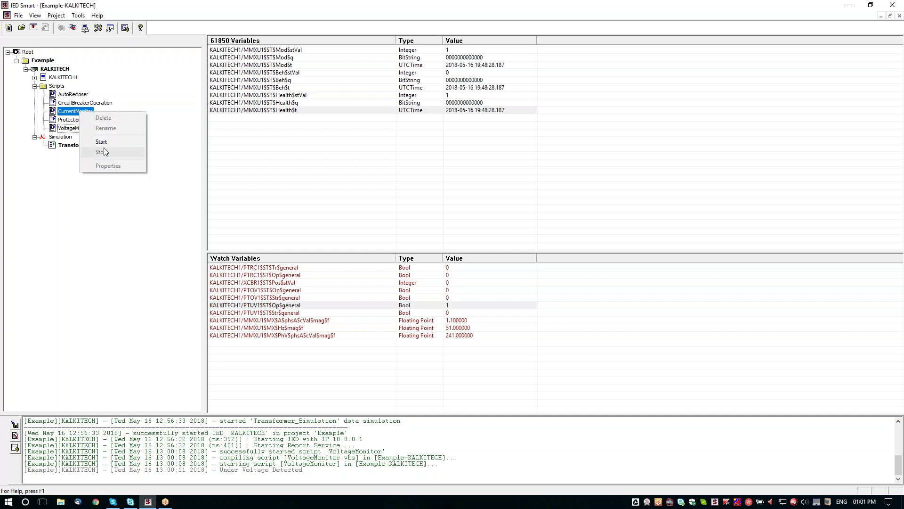
left_click(101, 142)
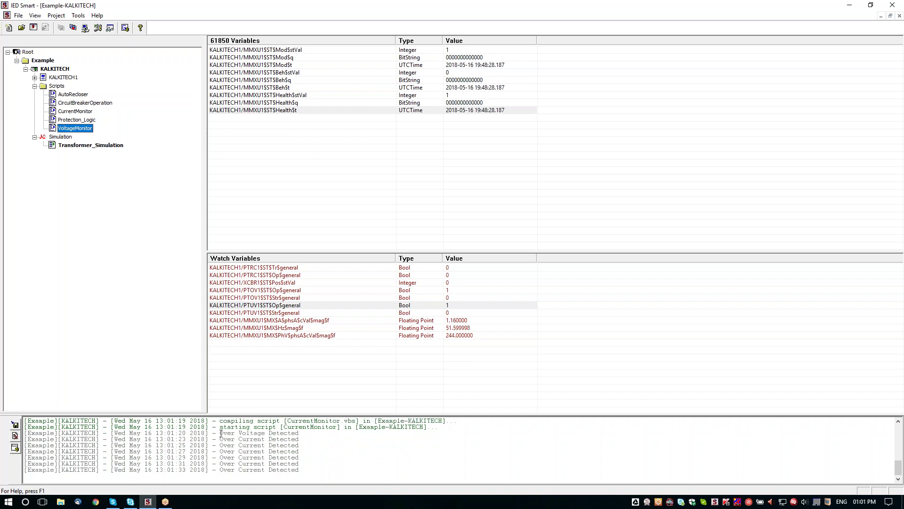
left_click_drag(220, 434, 311, 463)
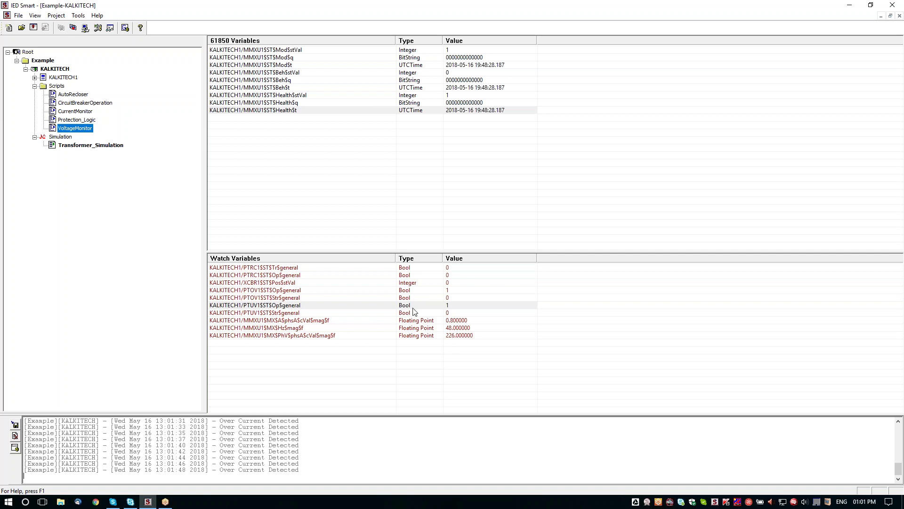
left_click(75, 120)
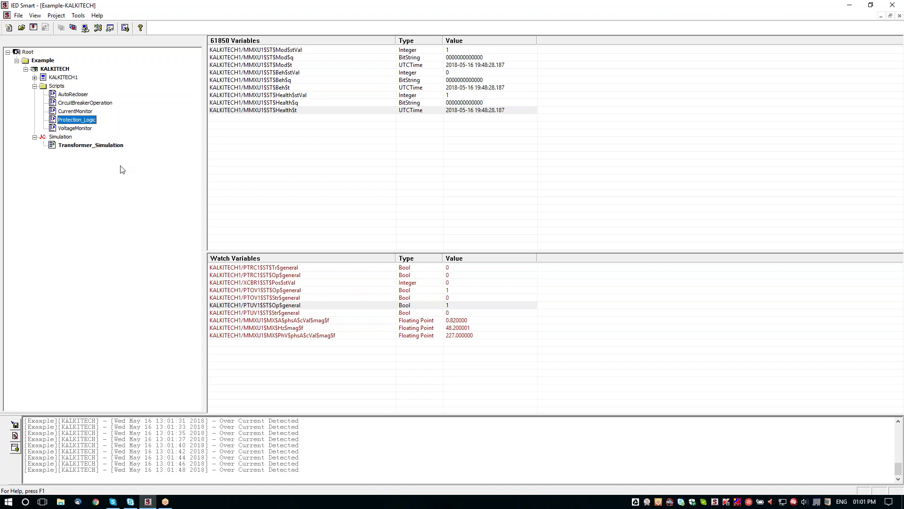